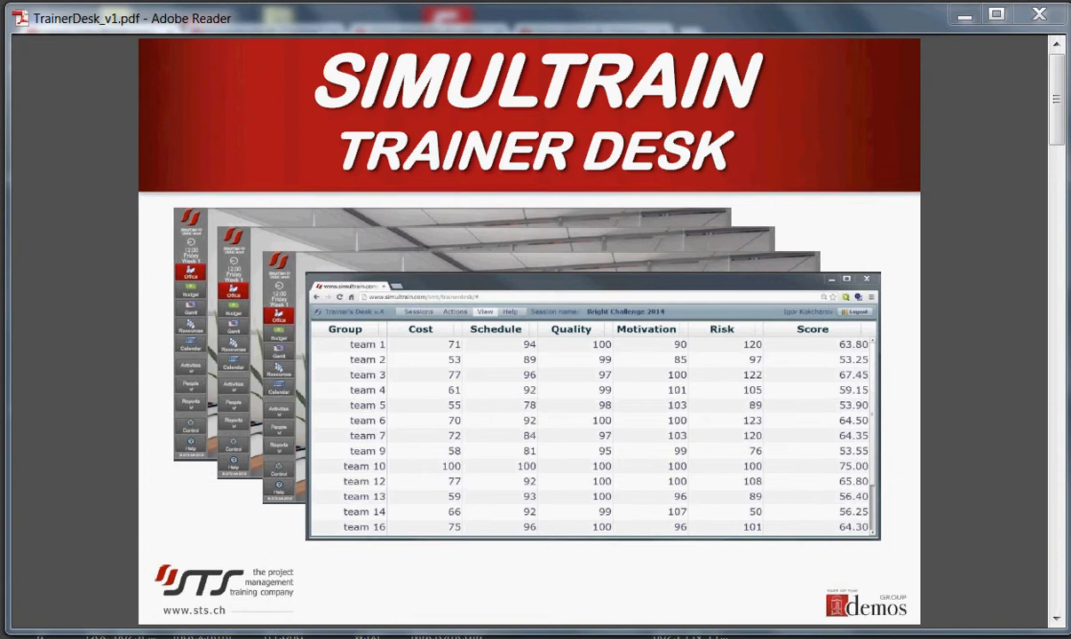
- Read through the introductory Trainer Desk slides in the PDF presentation
click(982, 301)
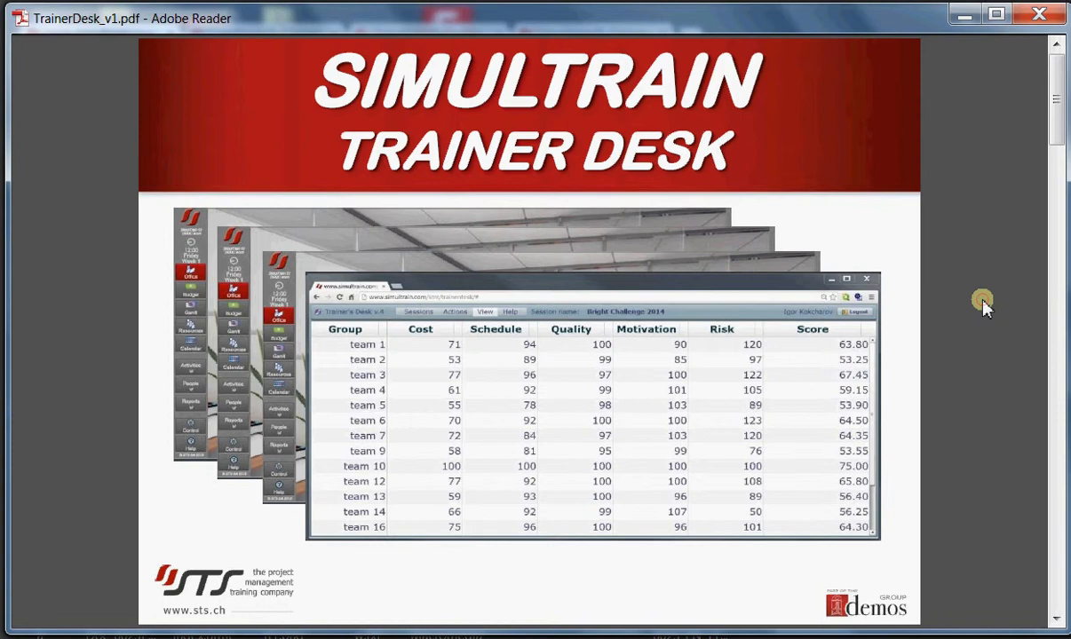
scroll(982, 301, down, 1)
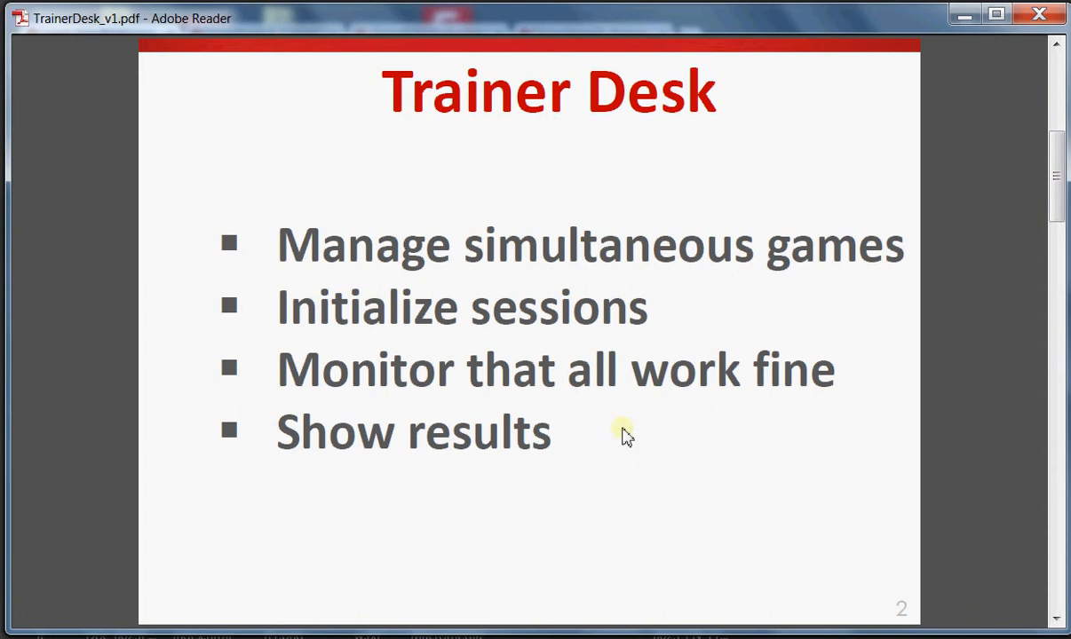
key(alt+Tab)
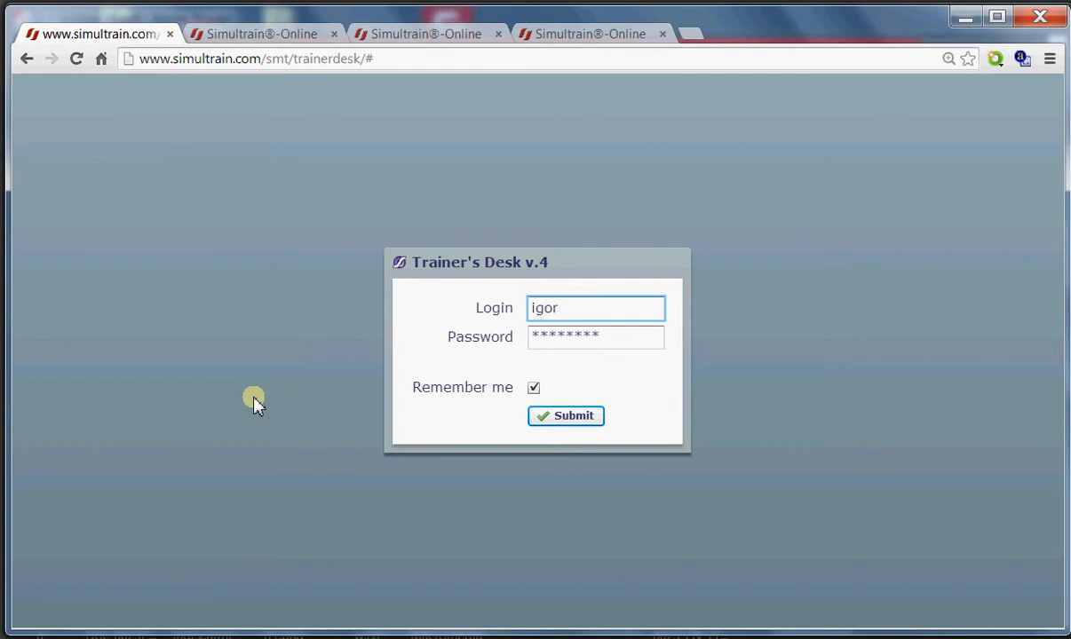
key(alt+Tab)
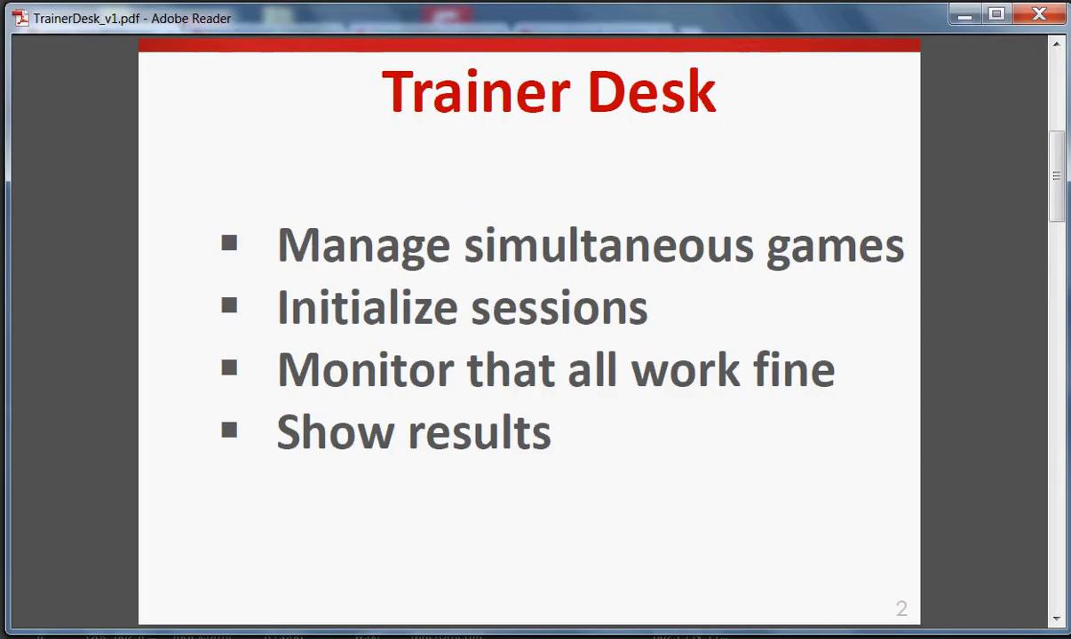
scroll(738, 549, down, 1)
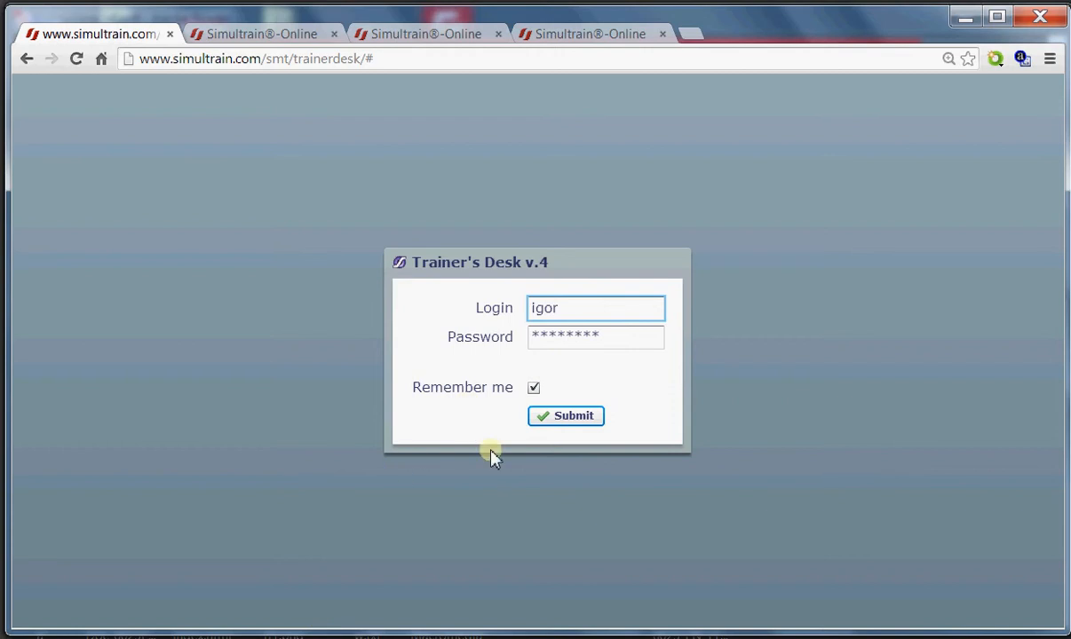
- Switch to the browser, log in to Trainer's Desk with the remembered credentials and open the session called New Session
click(573, 421)
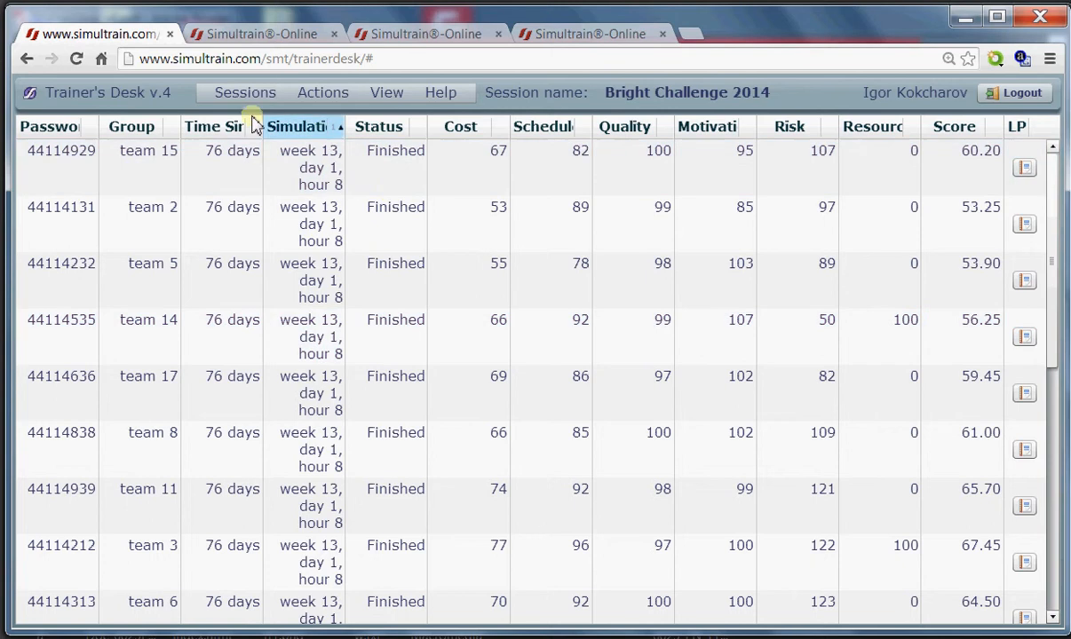
click(245, 102)
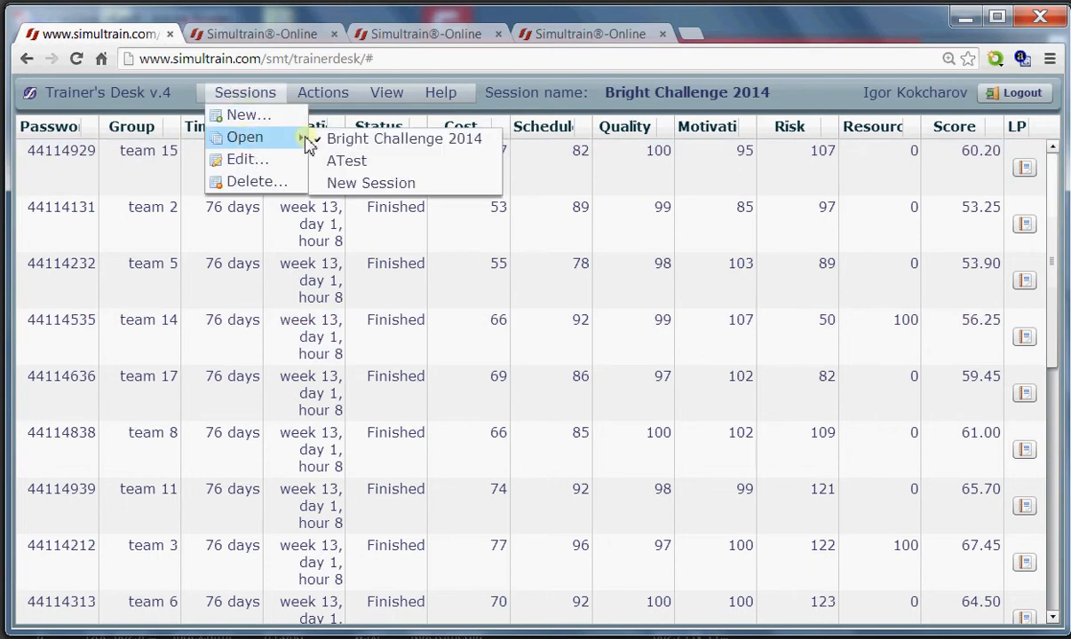
click(353, 188)
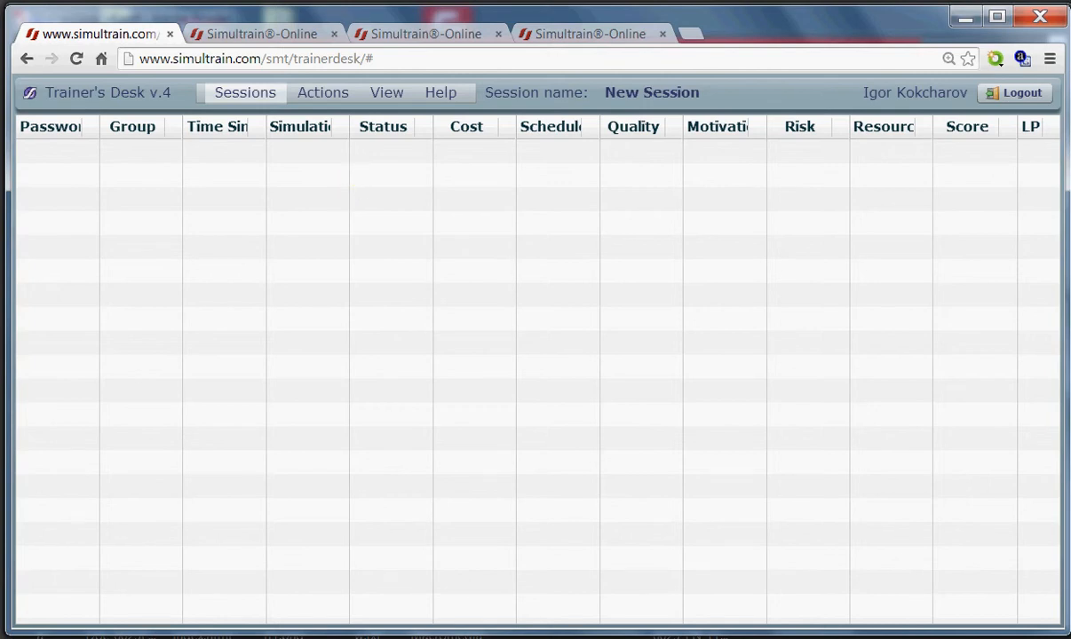
- Edit the open session, renaming it Sesion 2014 1 and pasting the simulation passwords, one per line
key(alt+Tab)
scroll(696, 488, down, 1)
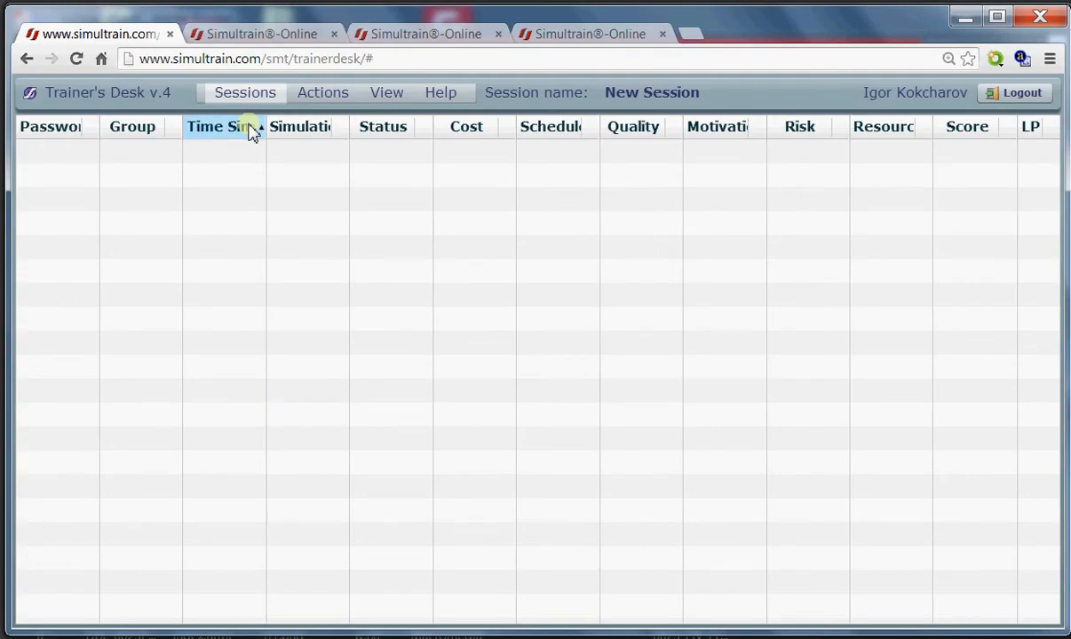
click(239, 94)
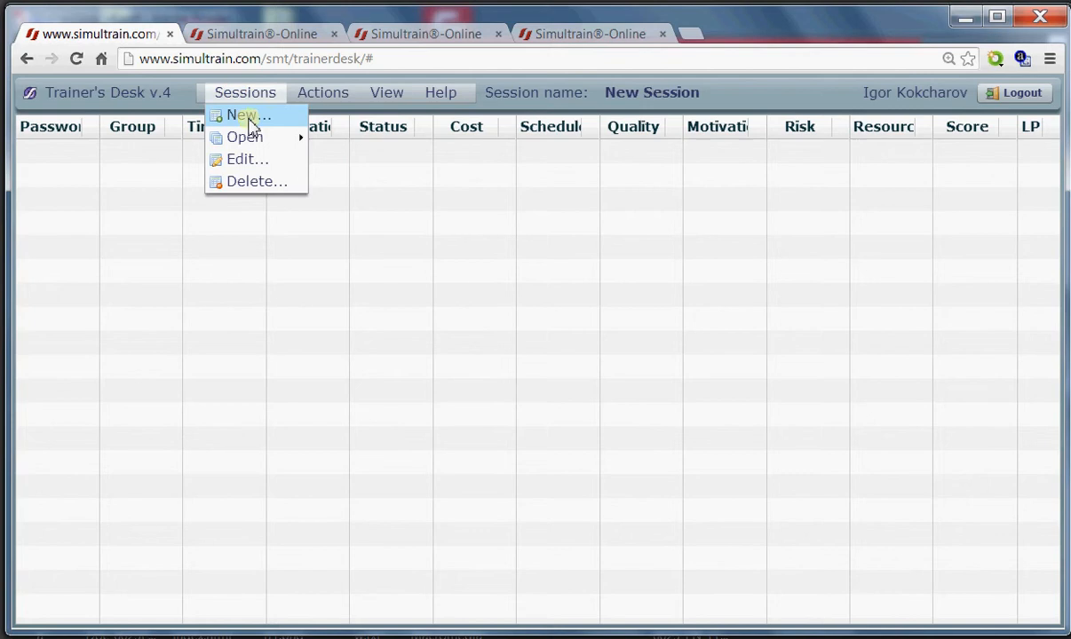
click(252, 161)
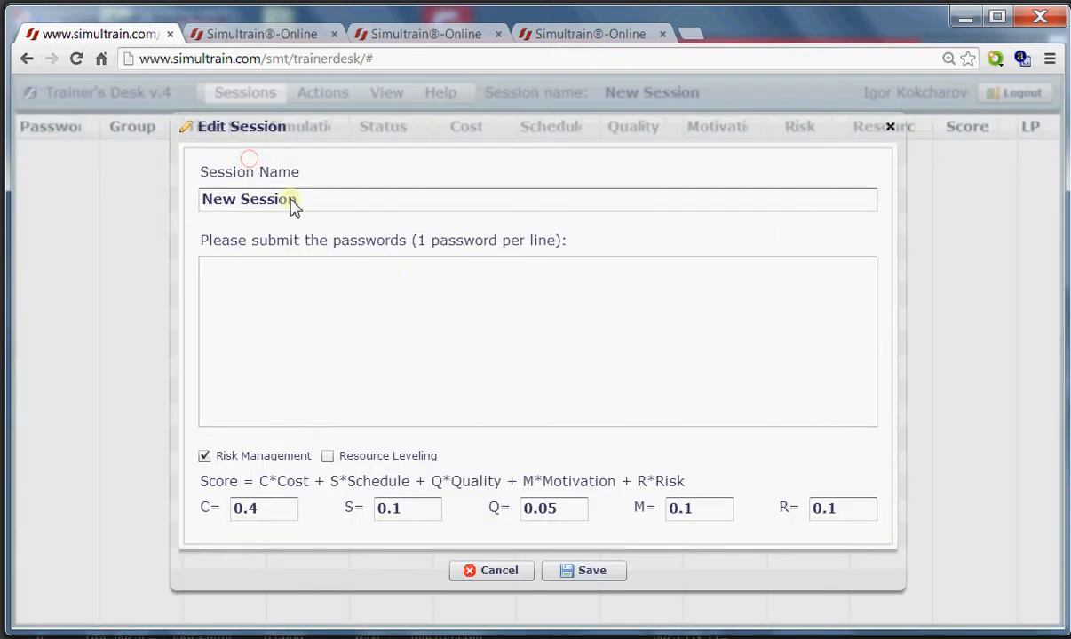
drag(330, 200, 24, 184)
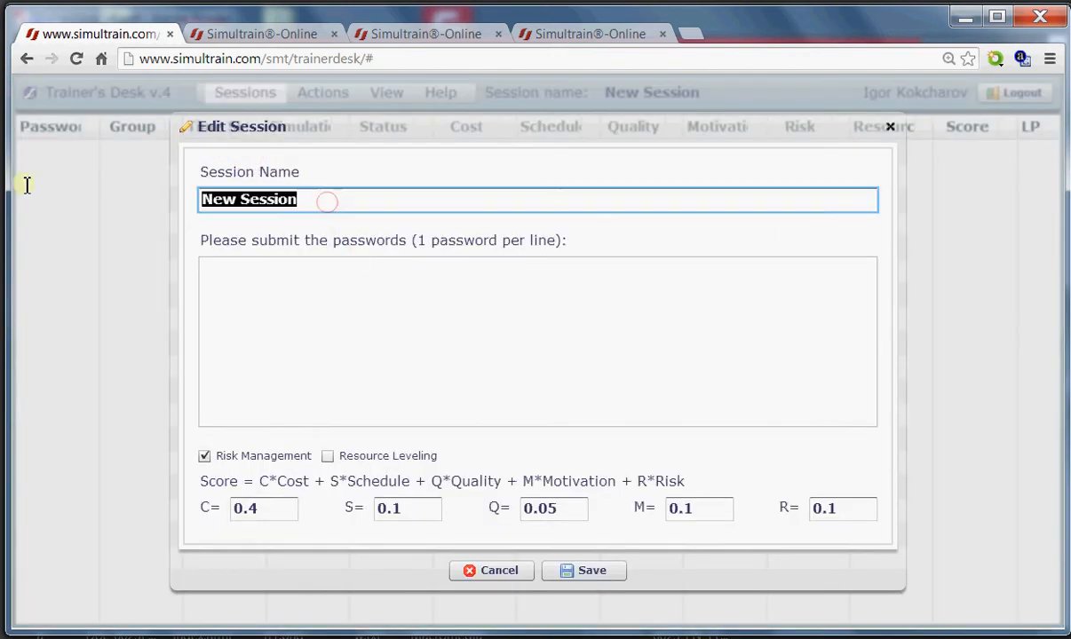
text(S)
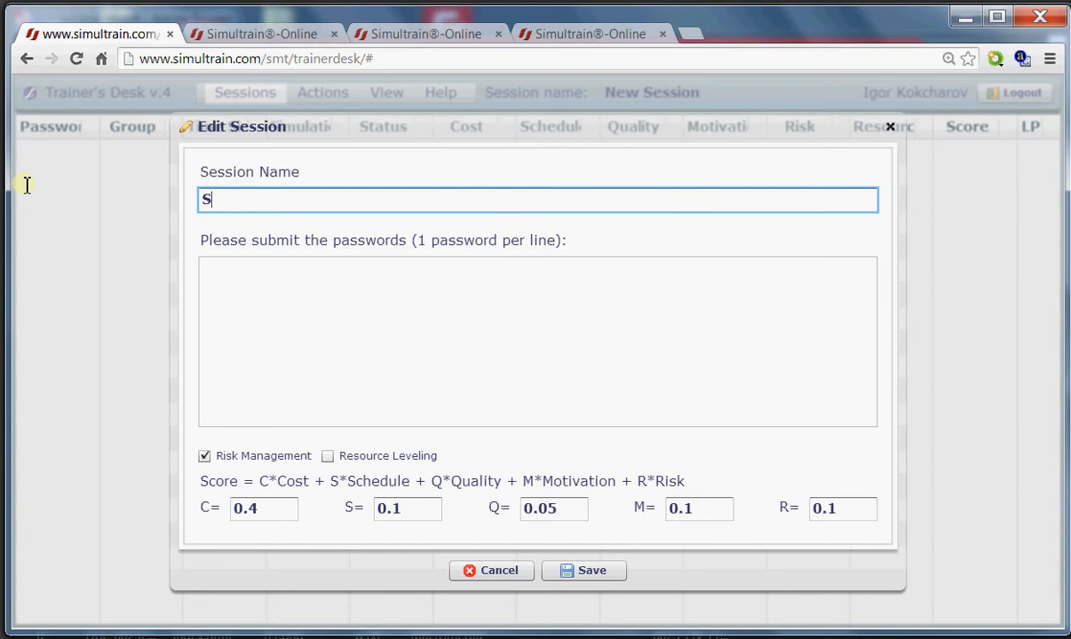
text(eesion 2014 1)
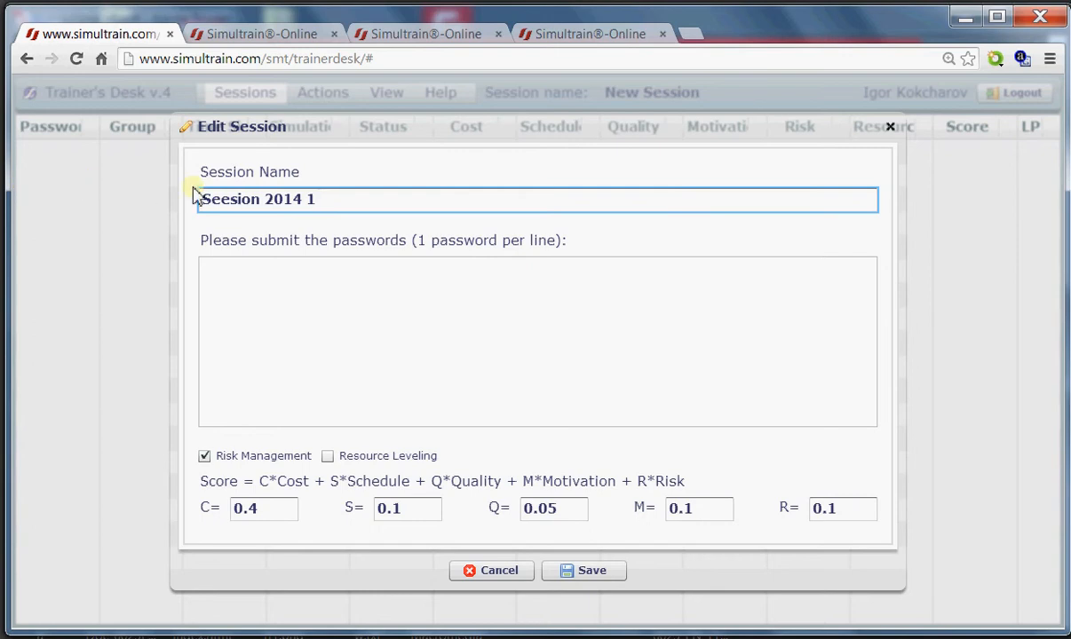
click(225, 201)
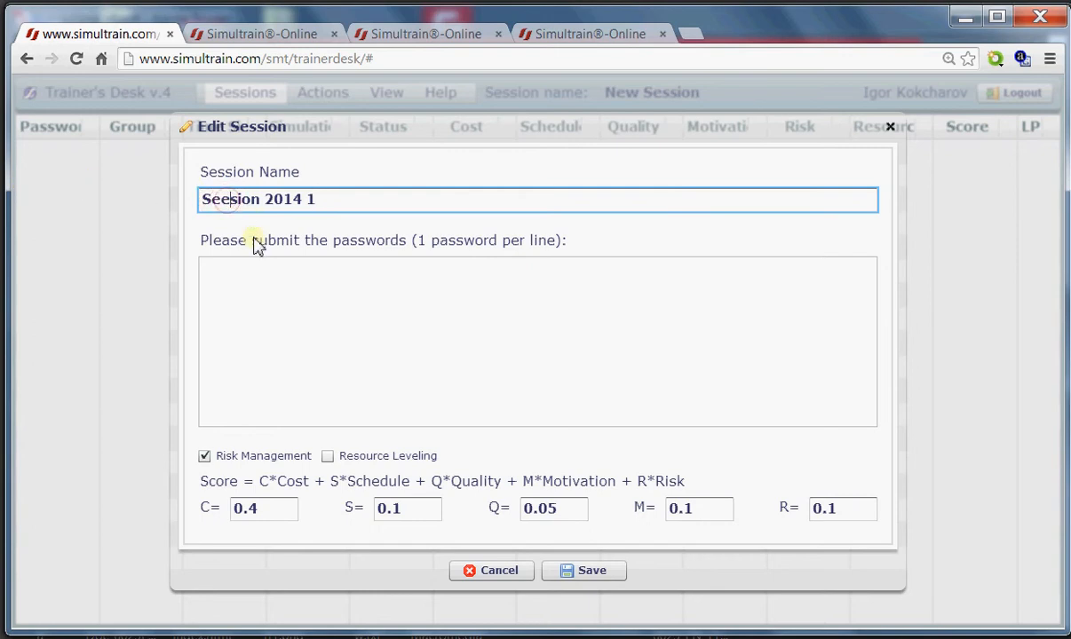
key(BackSpace)
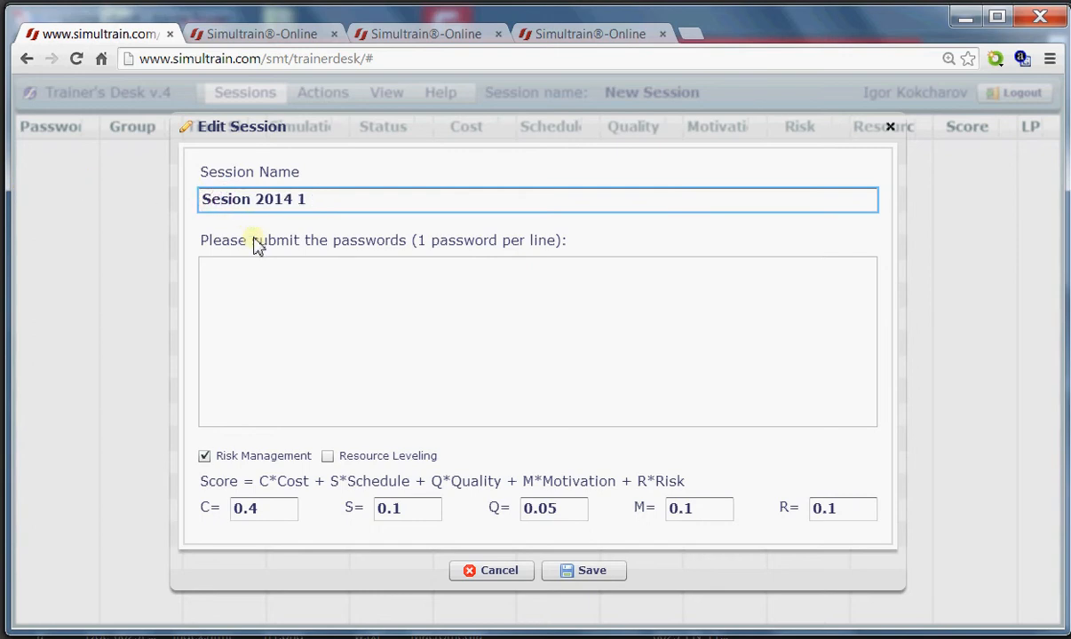
click(218, 276)
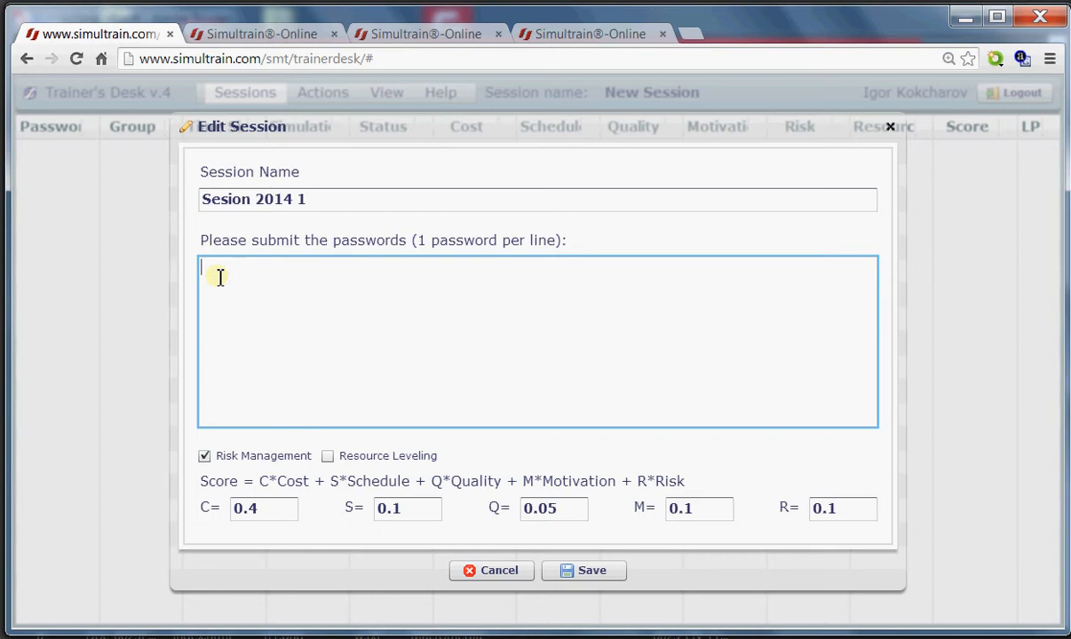
key(ctrl+v)
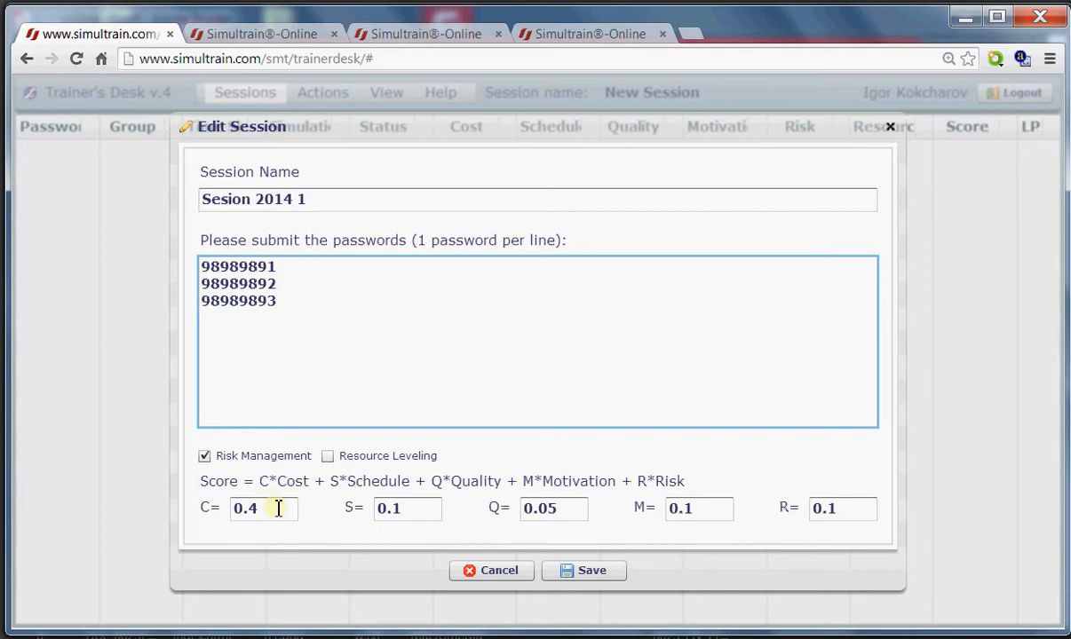
- Set the Cost, Schedule, Quality and Motivation weights of the score formula to 0.25 each
drag(253, 512, 267, 513)
text(25)
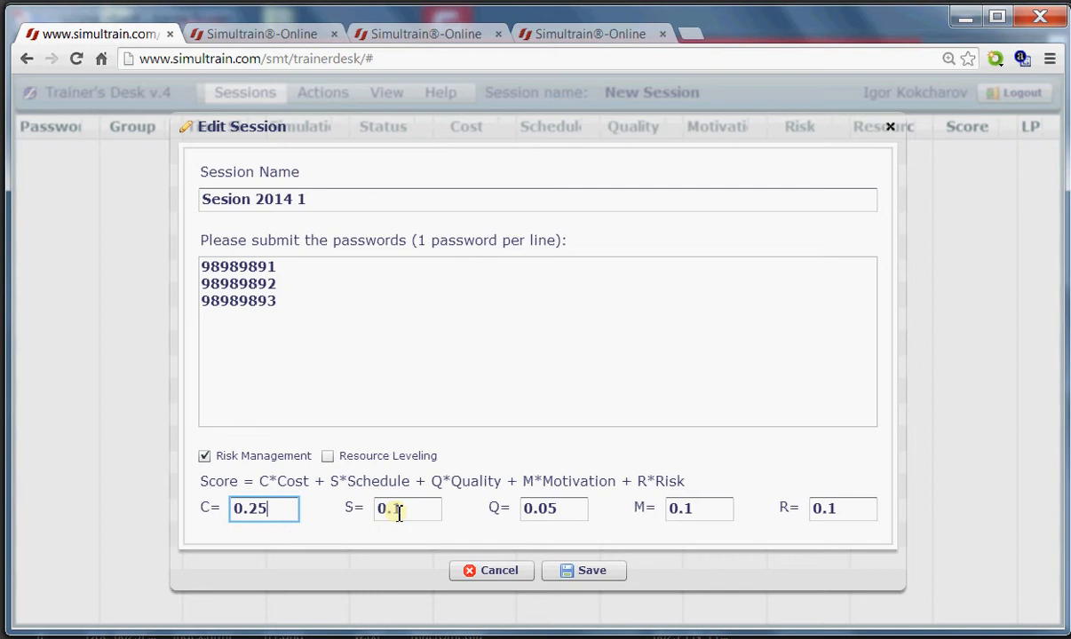
drag(398, 513, 407, 511)
text(25)
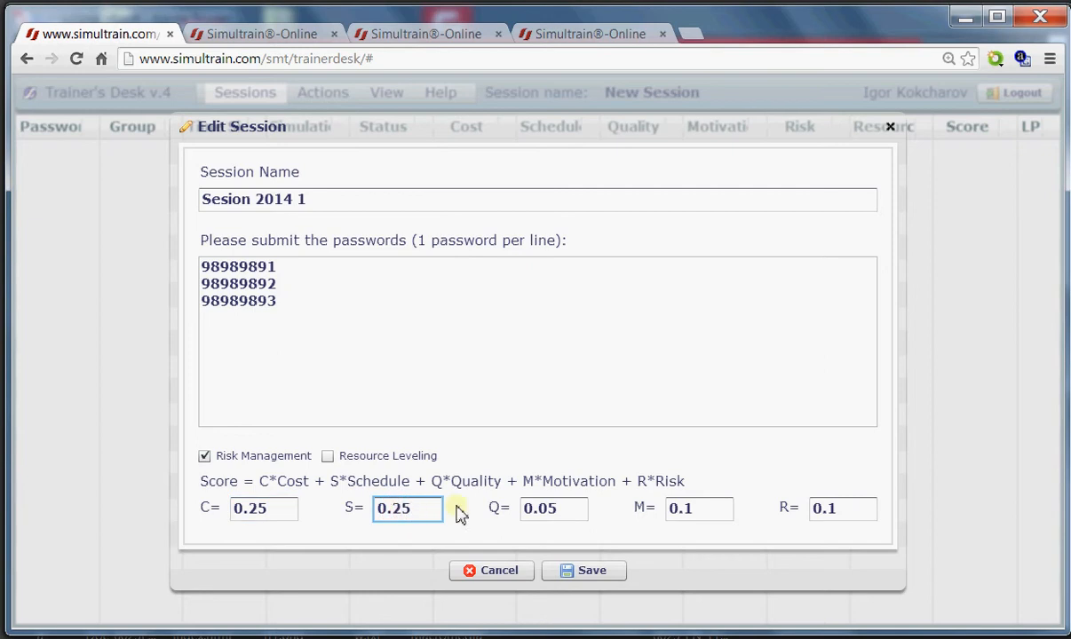
click(543, 509)
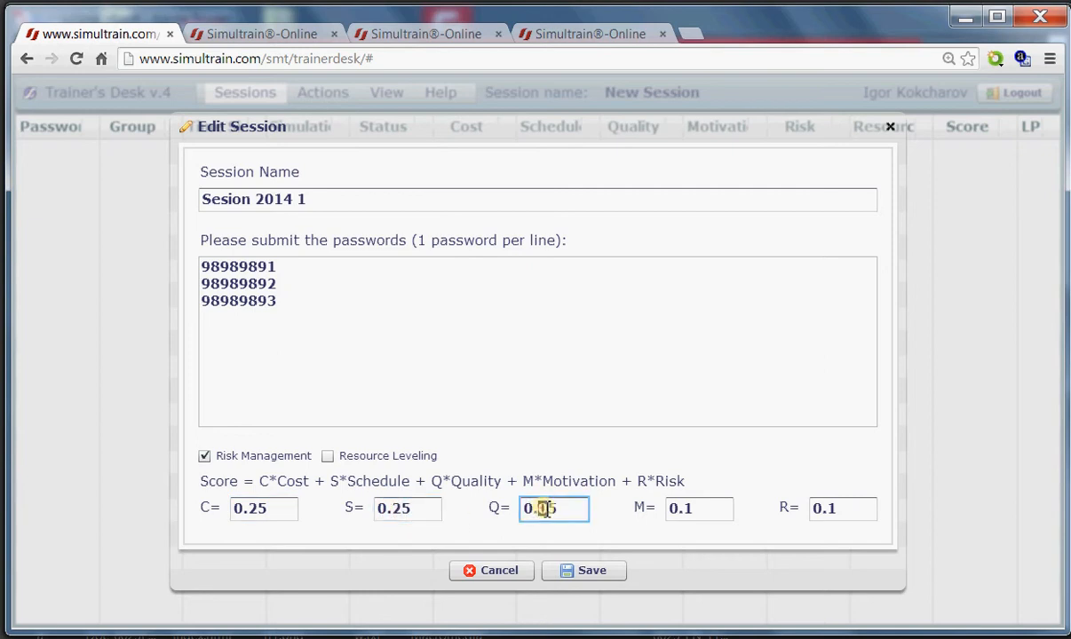
drag(540, 509, 550, 511)
text(2)
drag(684, 509, 695, 509)
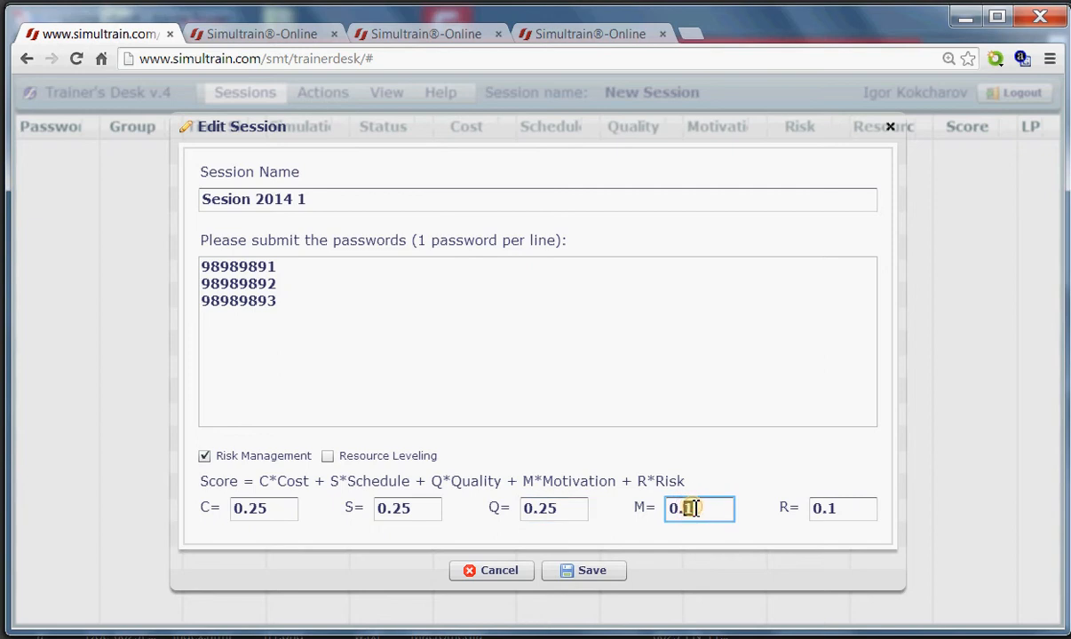
text(25)
- Set the Risk, Motivation, Quality, Schedule and Cost weights of the score formula to 0.2 each and save the session
drag(836, 508, 827, 507)
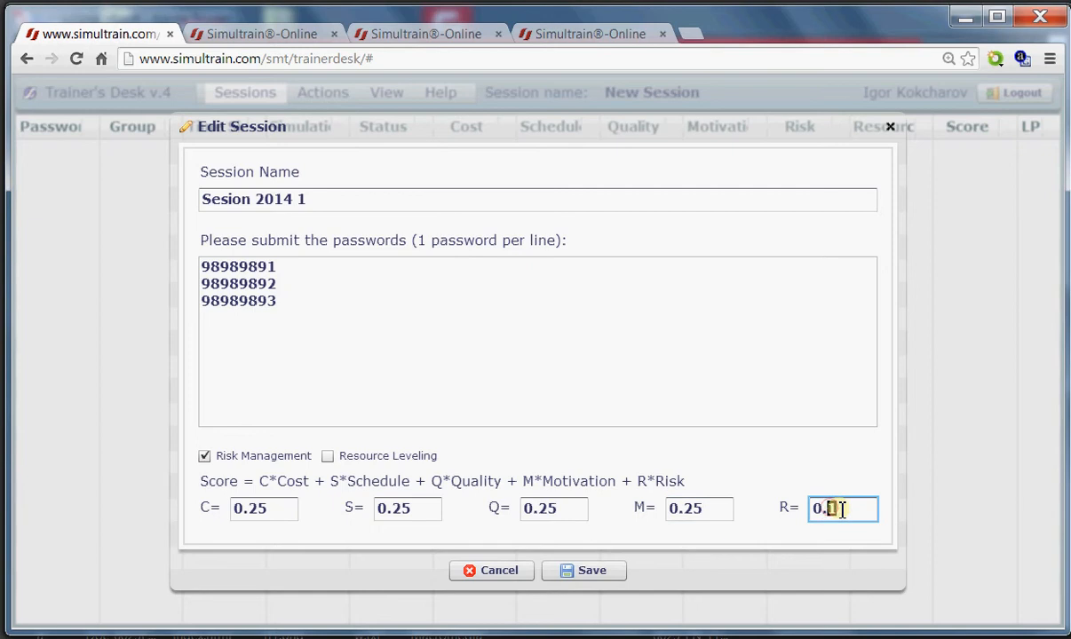
text(2)
click(699, 508)
key(BackSpace)
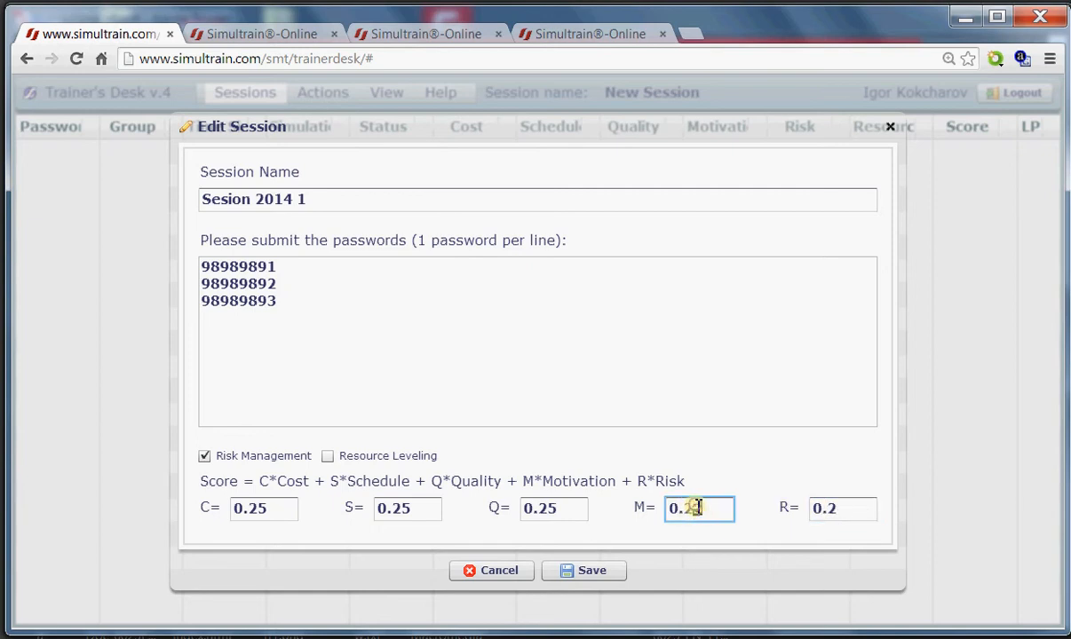
click(557, 508)
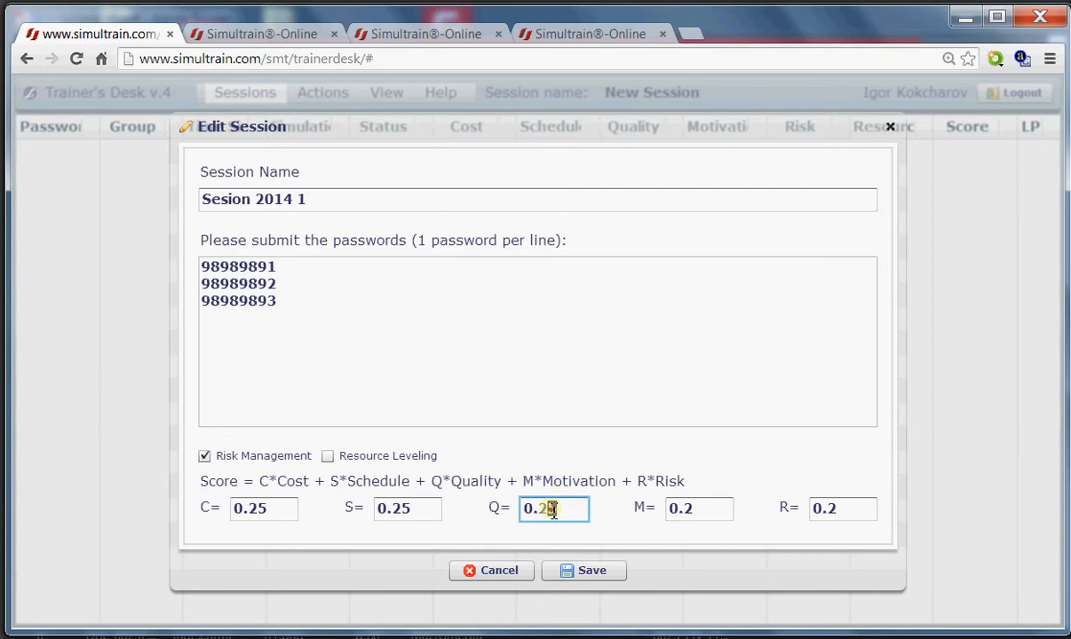
key(BackSpace)
click(411, 508)
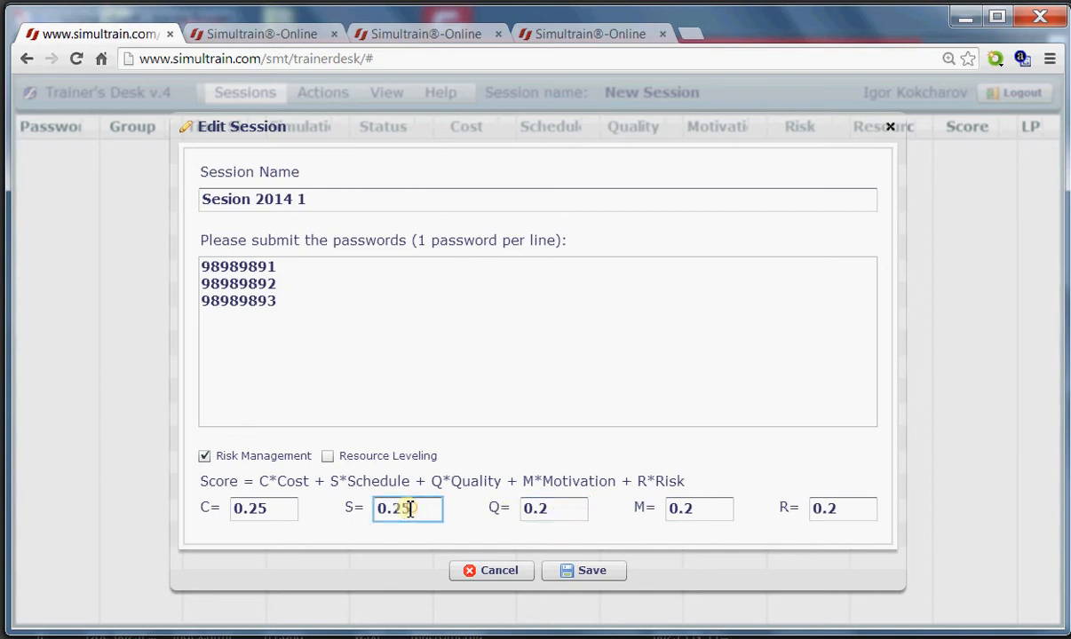
key(BackSpace)
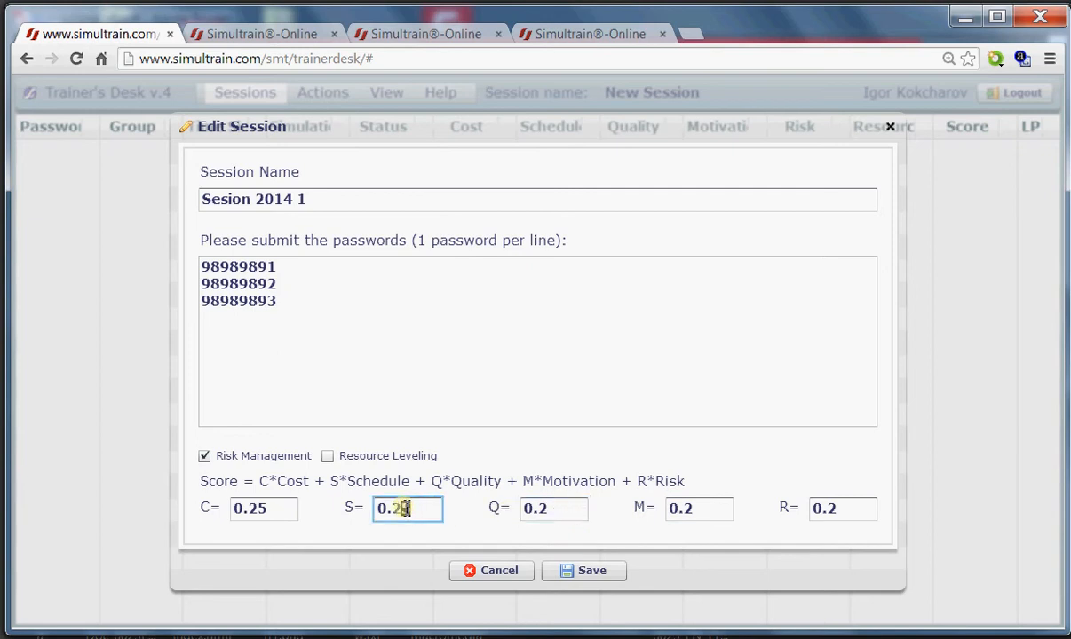
click(263, 508)
key(BackSpace)
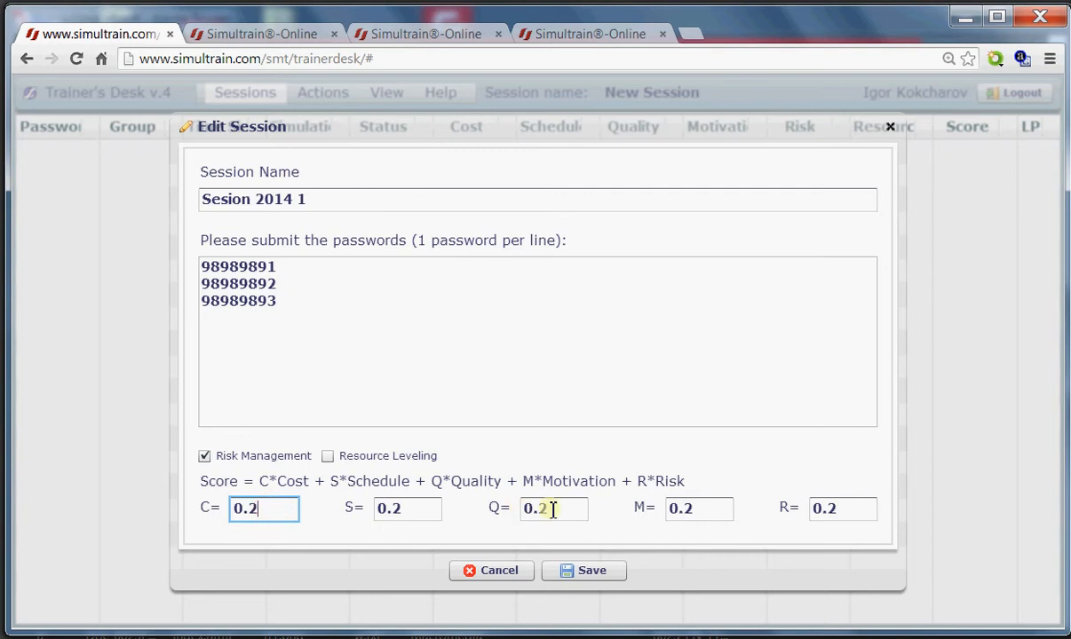
click(586, 579)
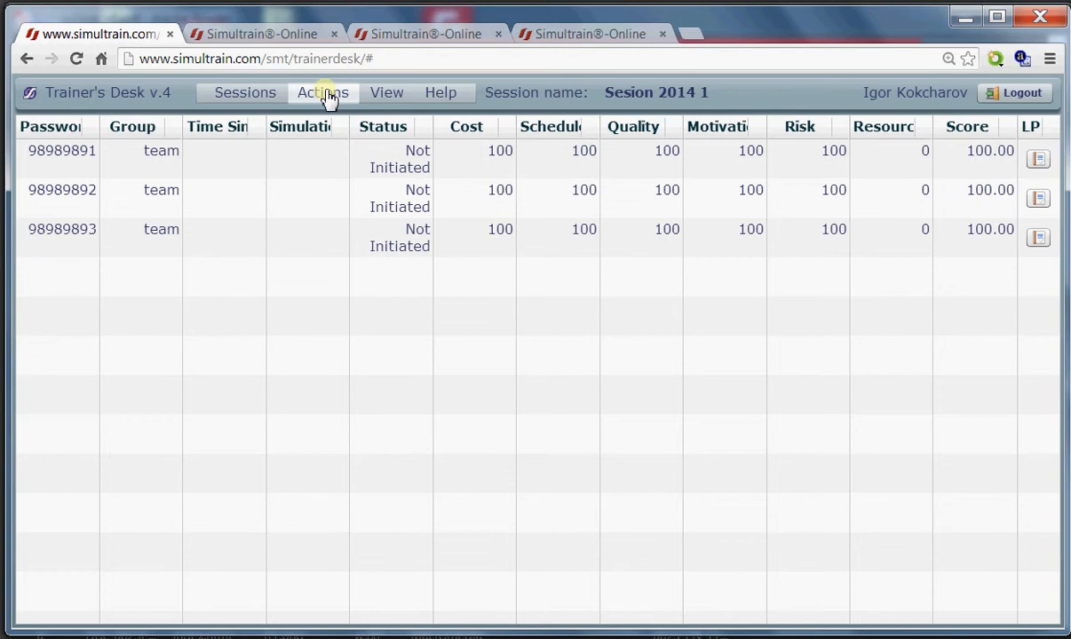
- Start initializing the session's simulations, choosing the product scenario and switching Risk Management to On
click(325, 94)
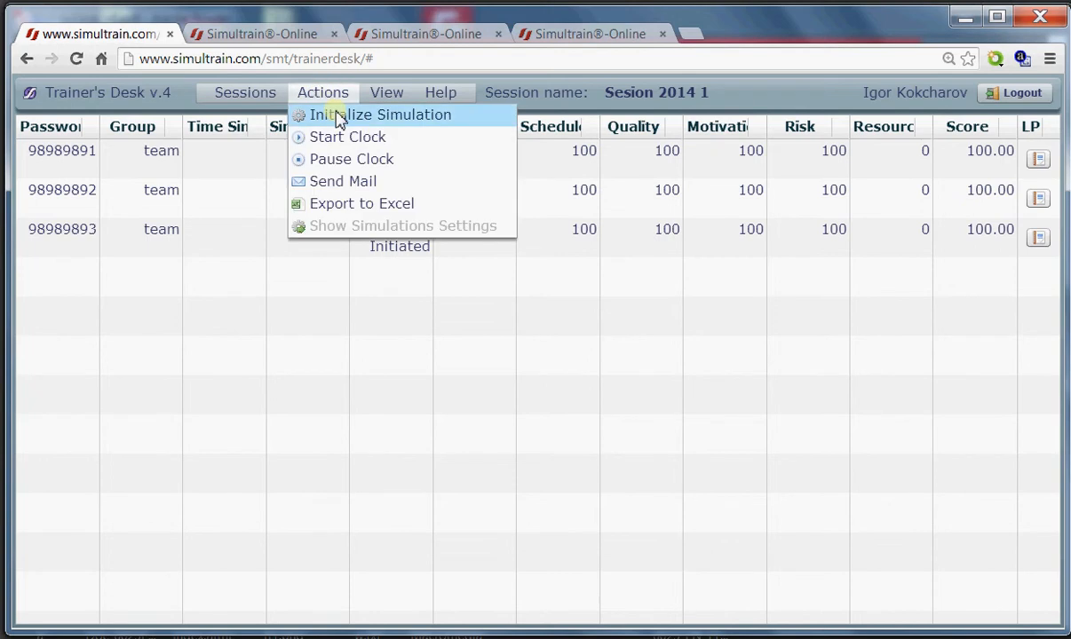
click(339, 117)
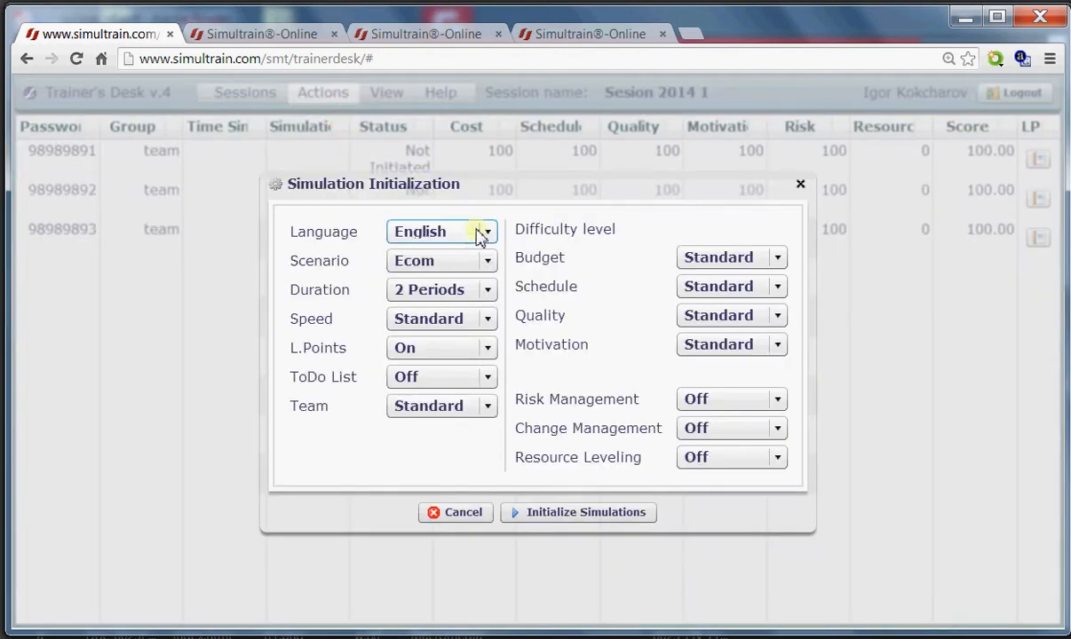
click(476, 262)
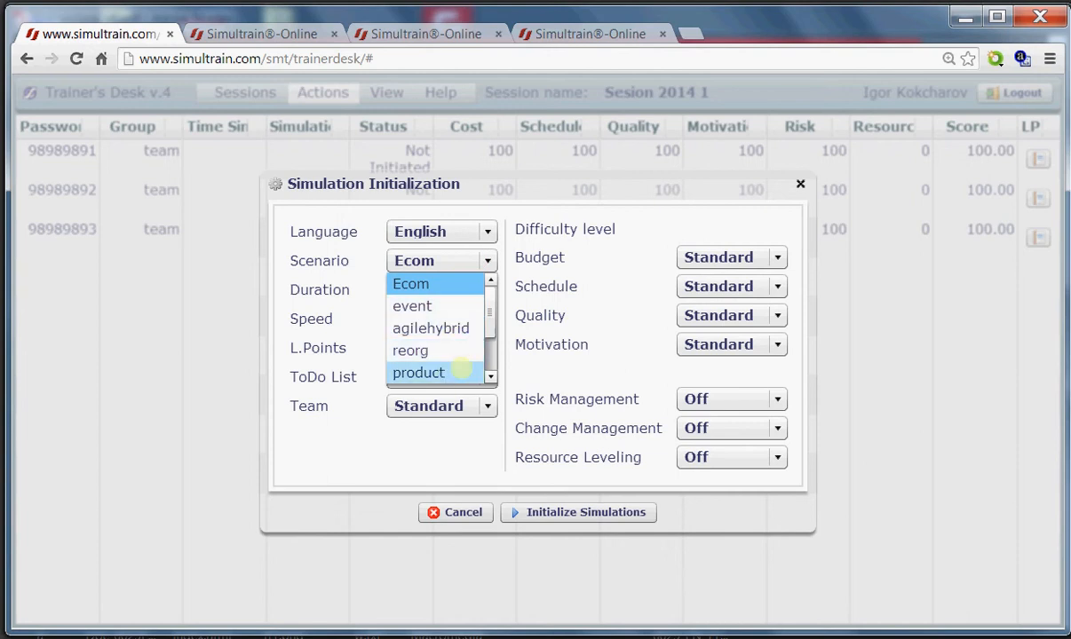
click(456, 373)
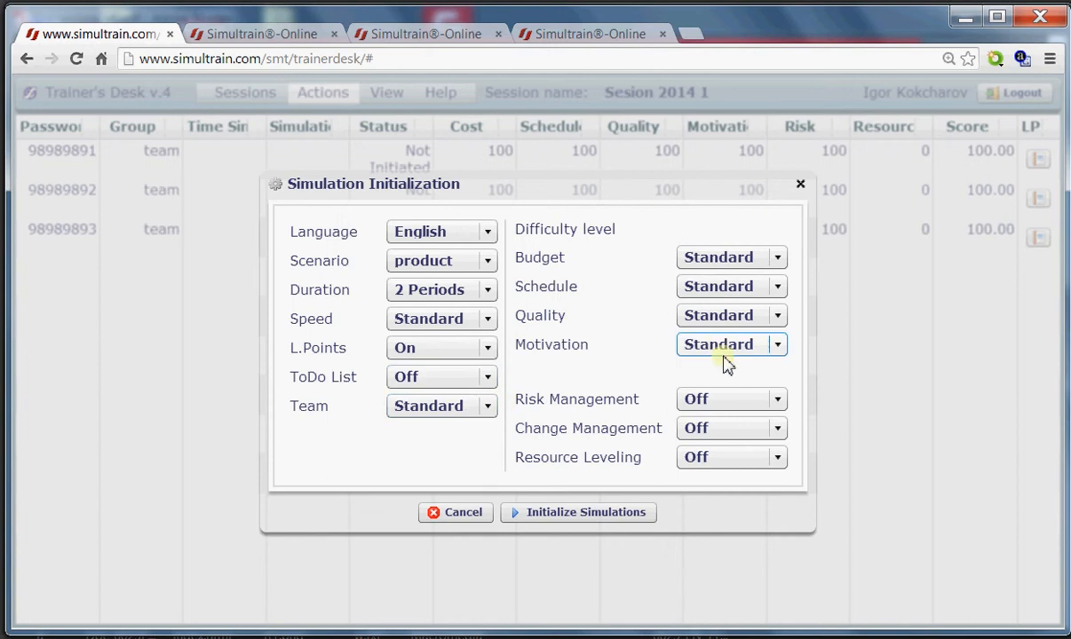
click(718, 400)
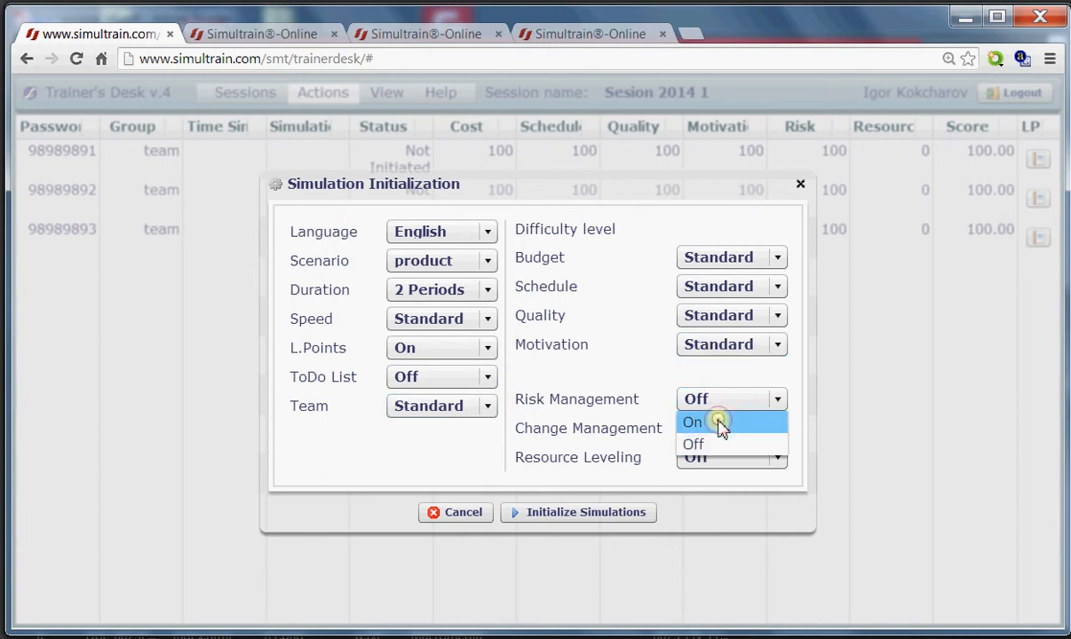
click(719, 422)
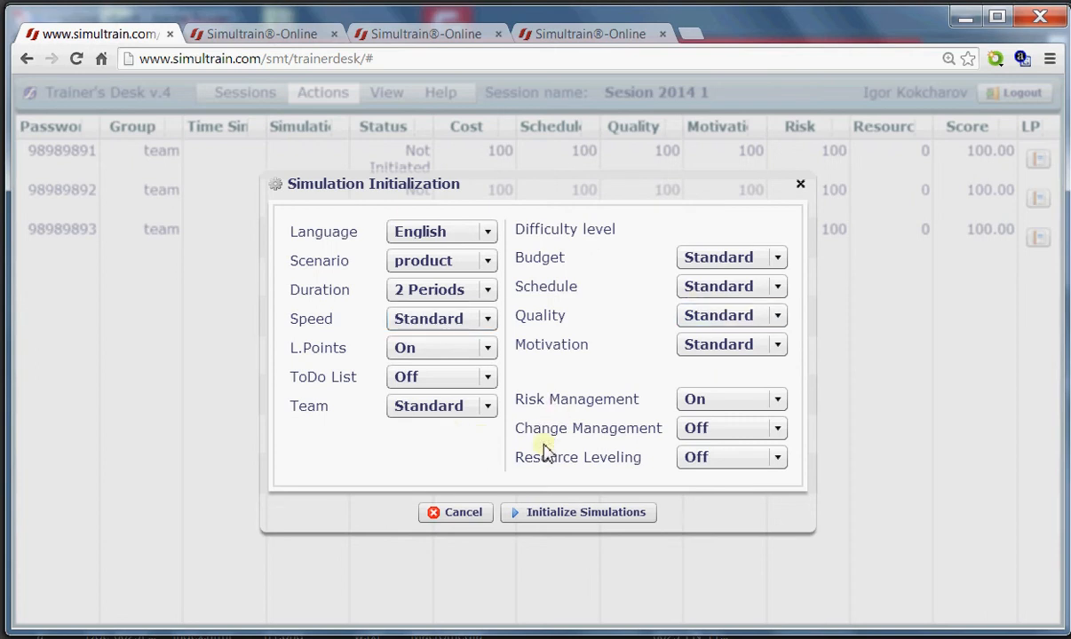
- Initialize the session's simulations with the chosen settings and acknowledge the completion message
click(562, 515)
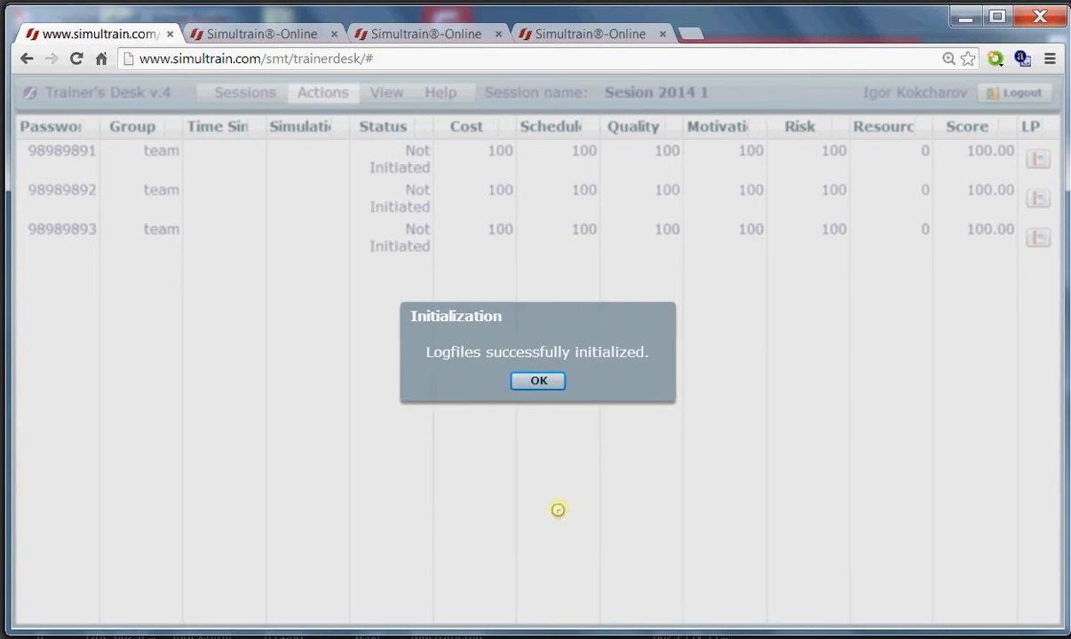
click(538, 382)
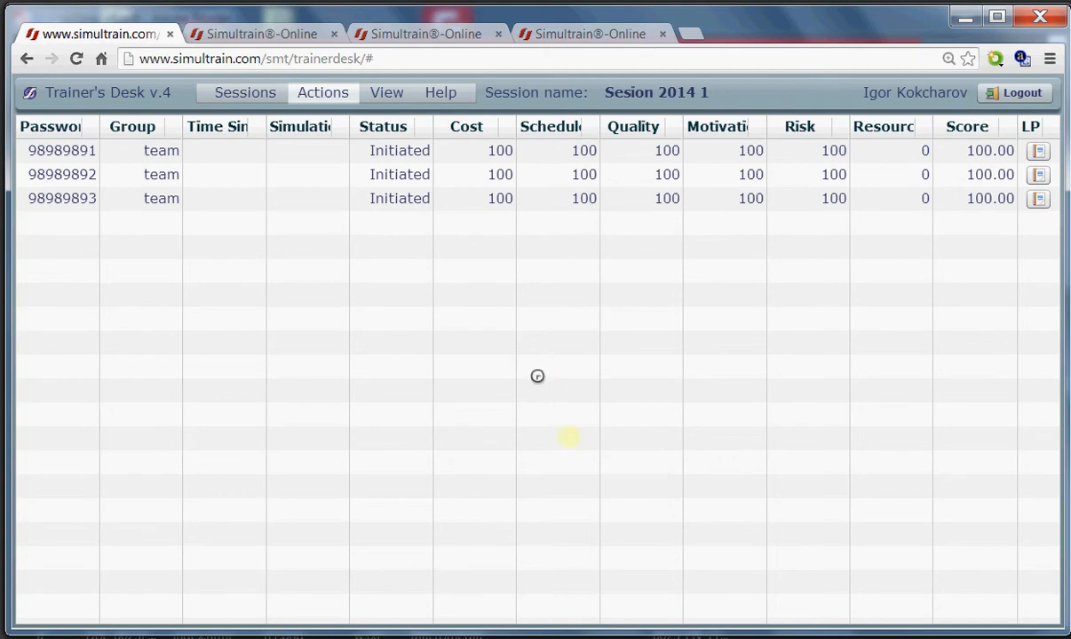
mouse_move(748, 638)
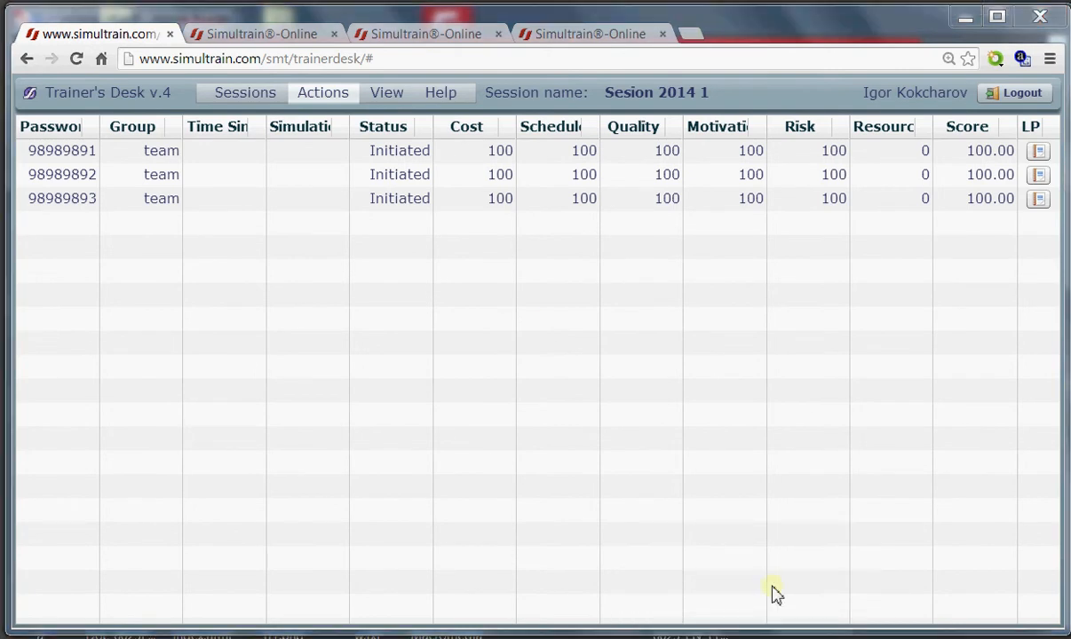
- Start the first team's simulation and choose the documented-scope-changes and signed-Charter responses for the Scope creep risk
click(274, 37)
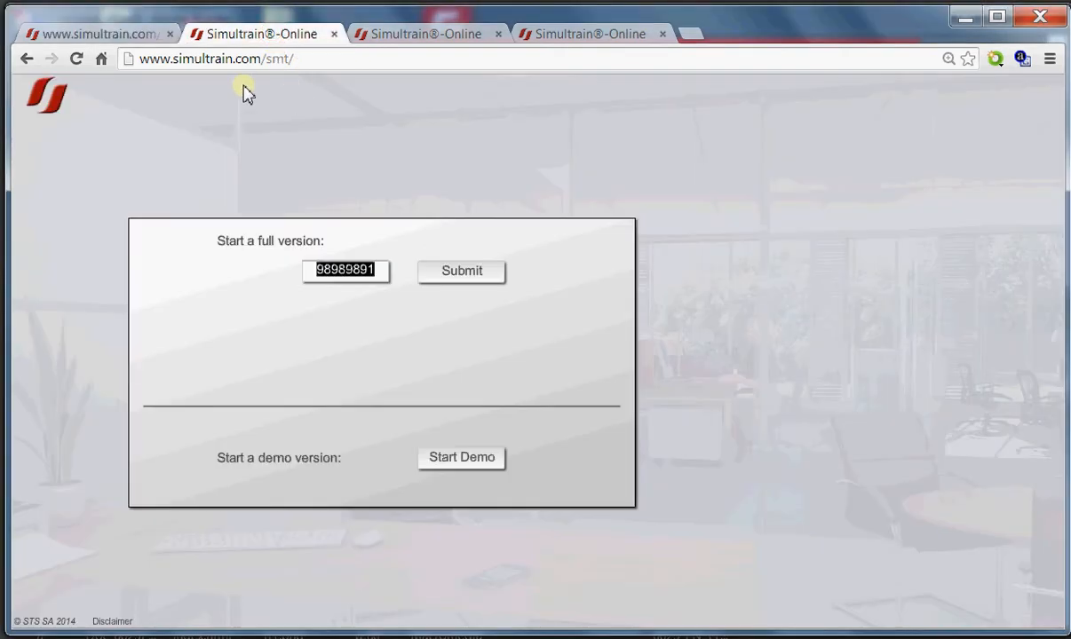
click(462, 275)
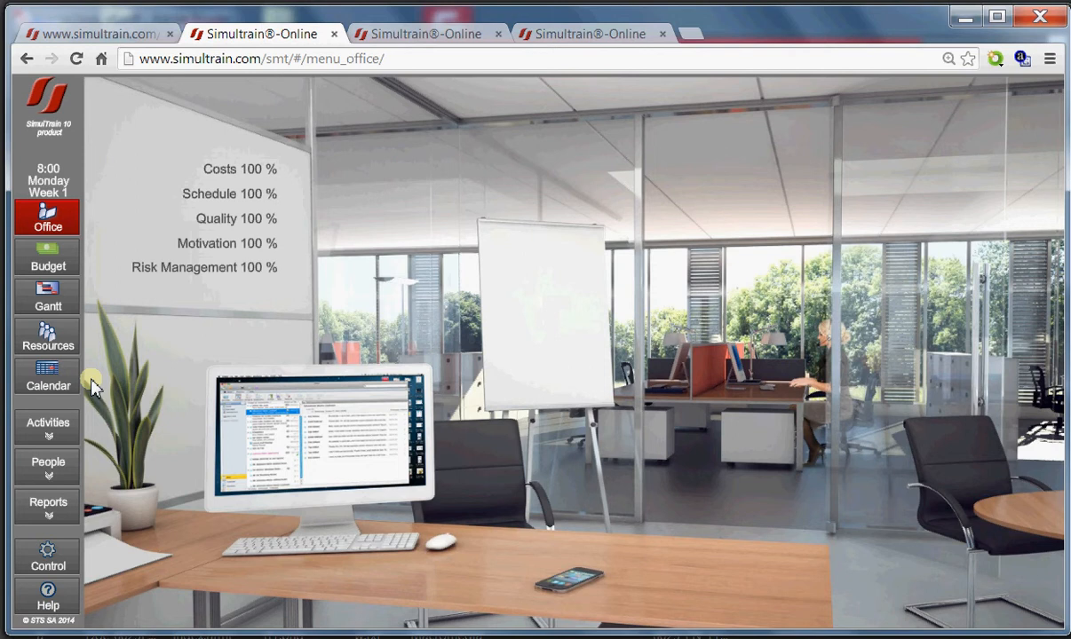
click(176, 270)
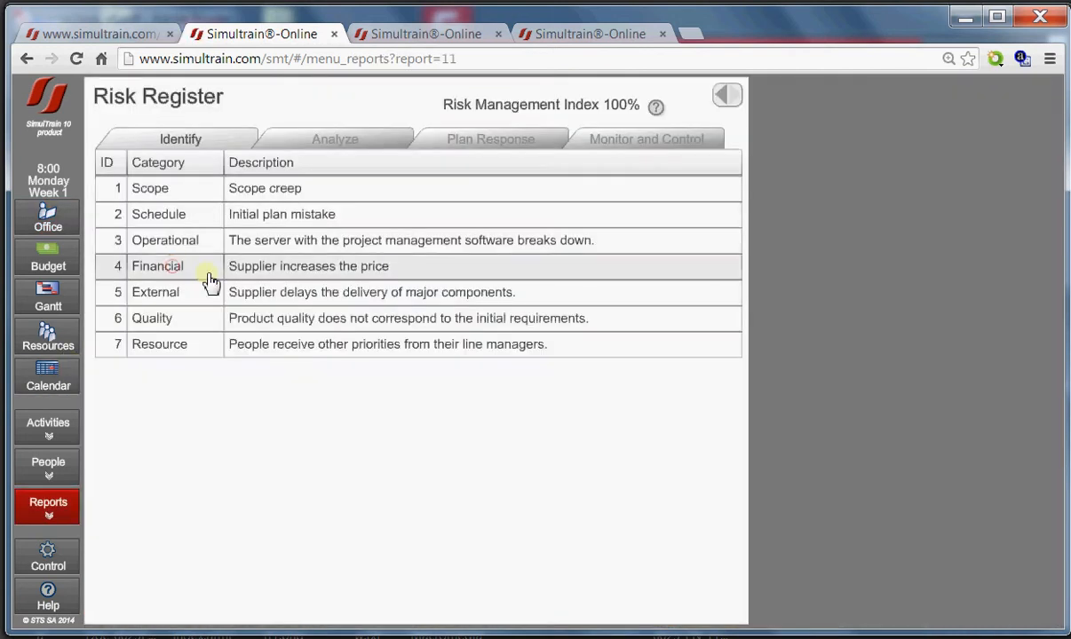
click(250, 189)
click(371, 300)
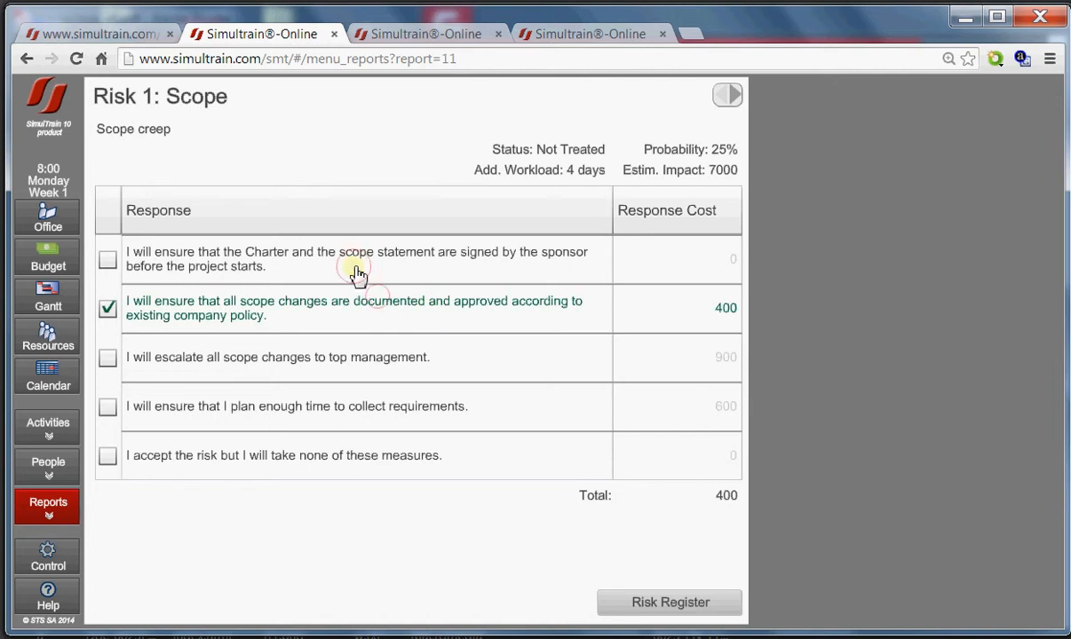
click(352, 266)
click(676, 603)
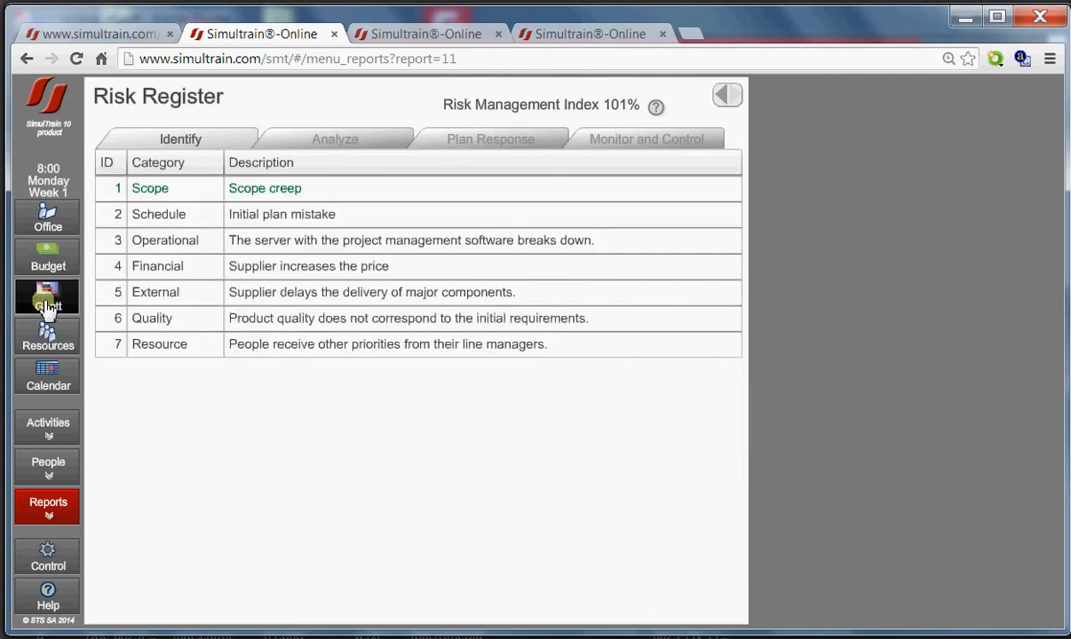
- Assign the first on-payroll resource to Detailed specifications as priority A and Concept Development as priority B, and return to Trainer's Desk
click(47, 331)
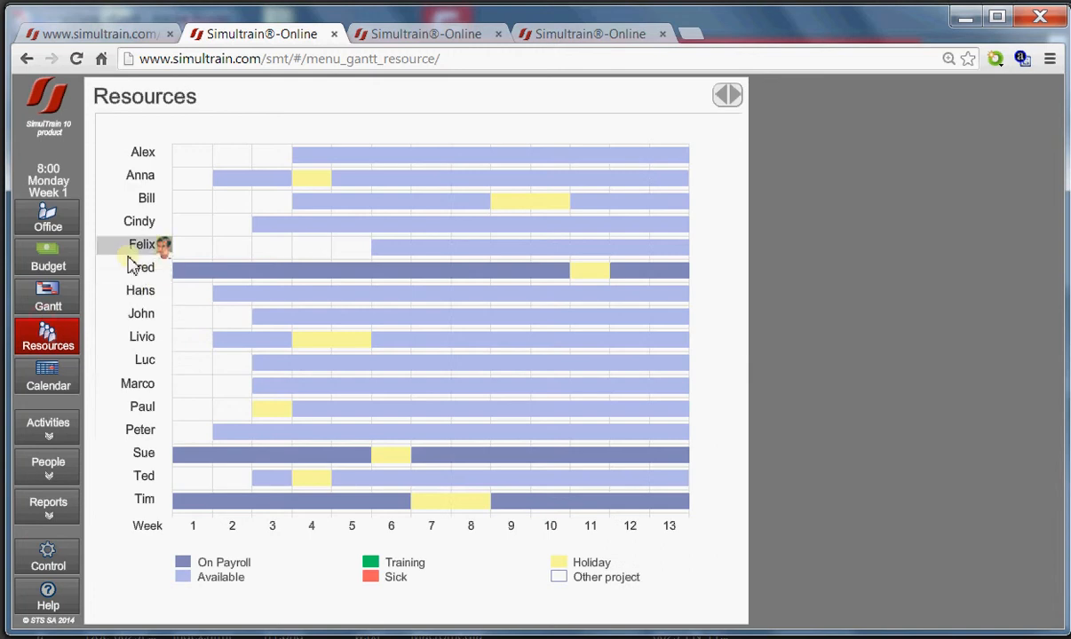
click(127, 270)
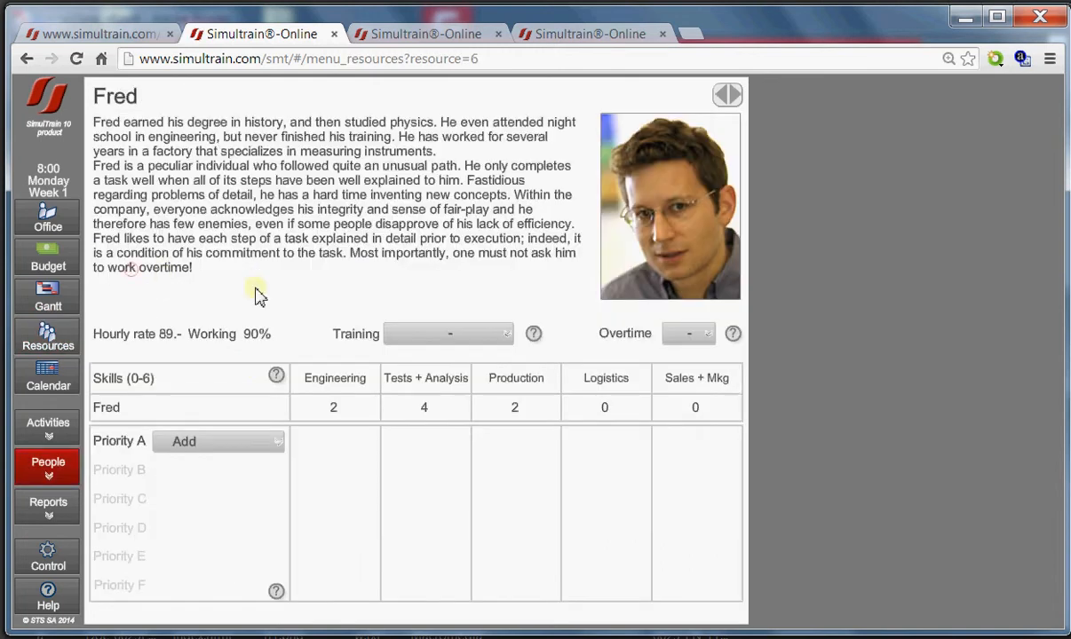
click(252, 441)
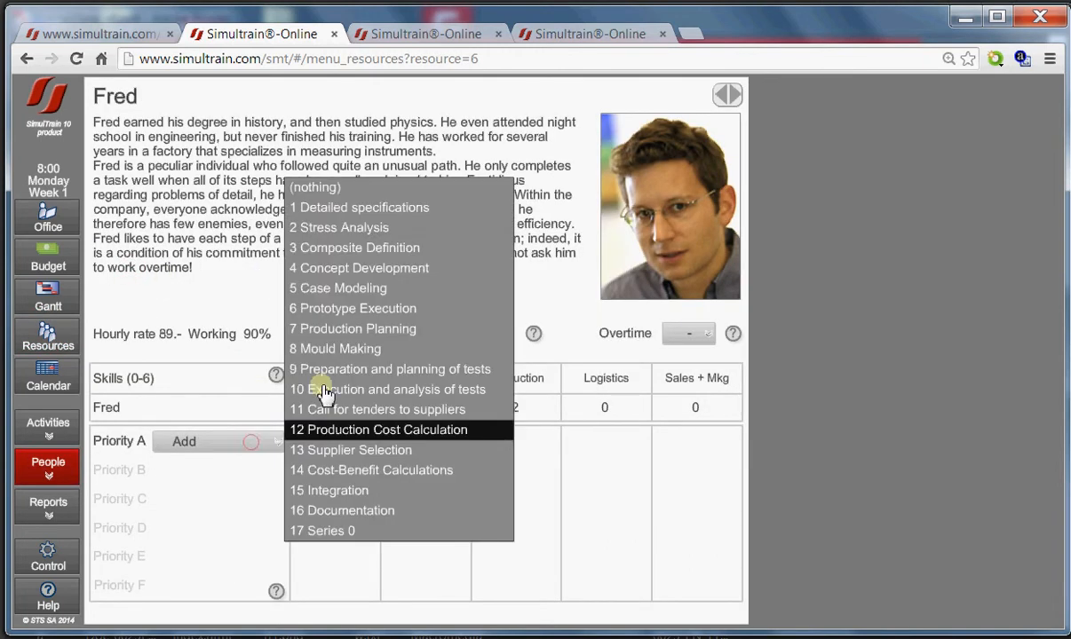
click(315, 208)
click(266, 470)
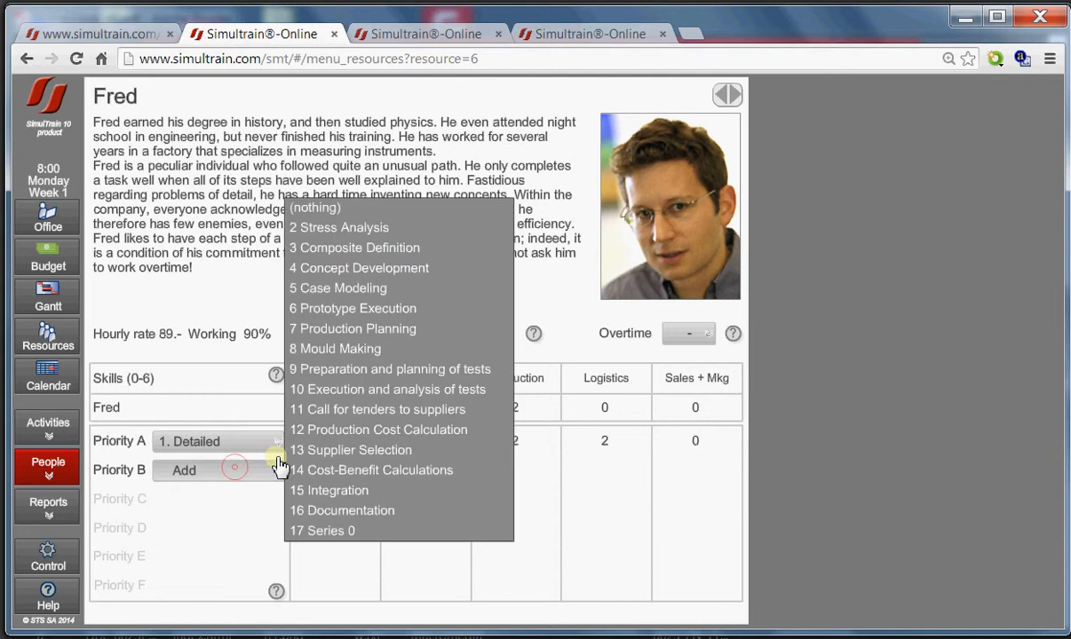
click(353, 268)
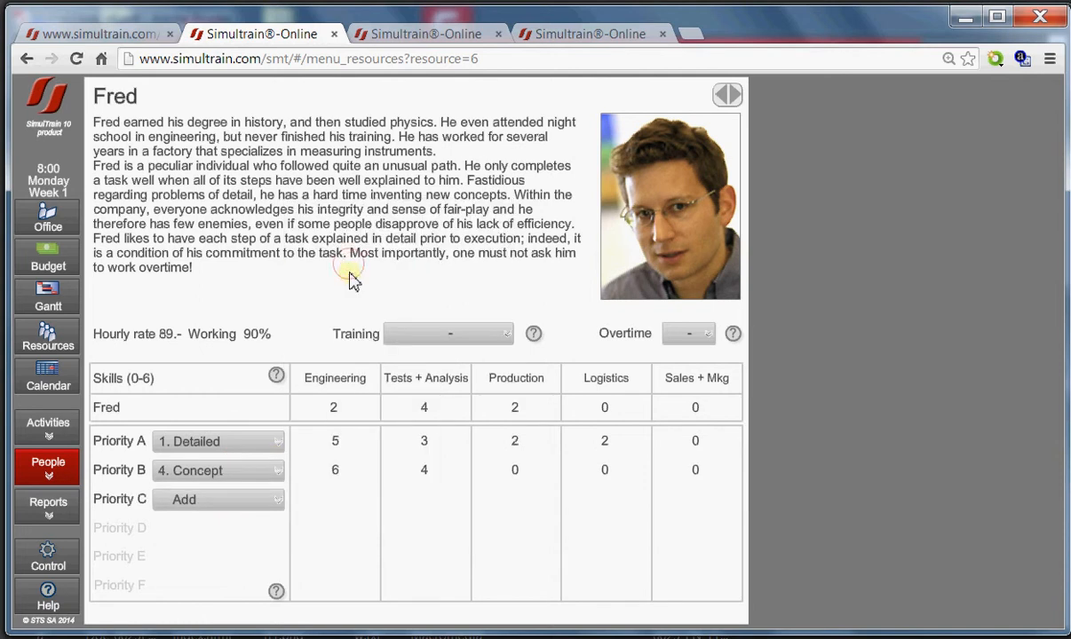
click(101, 36)
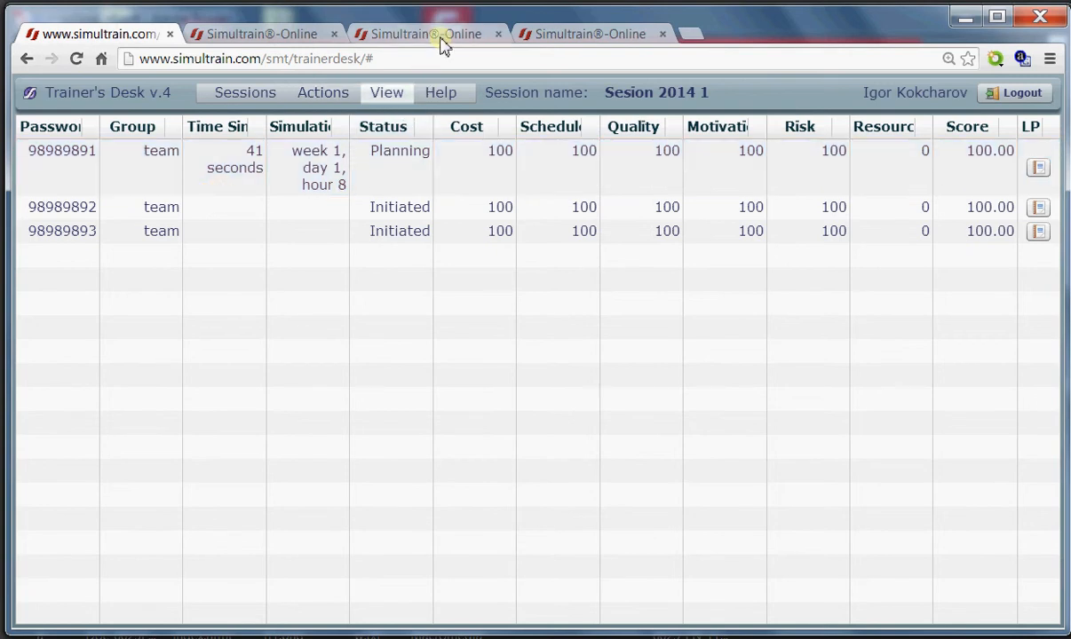
- Start the second team's simulation and choose the response freezing 4000 in the reserve budget for the Financial risk
click(441, 38)
click(466, 272)
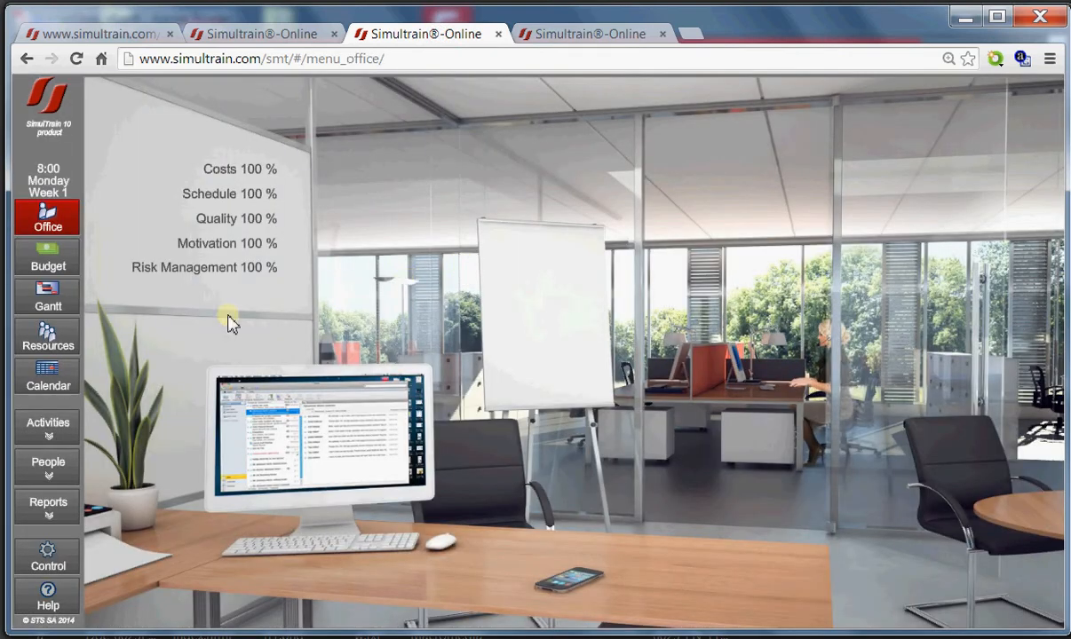
click(210, 273)
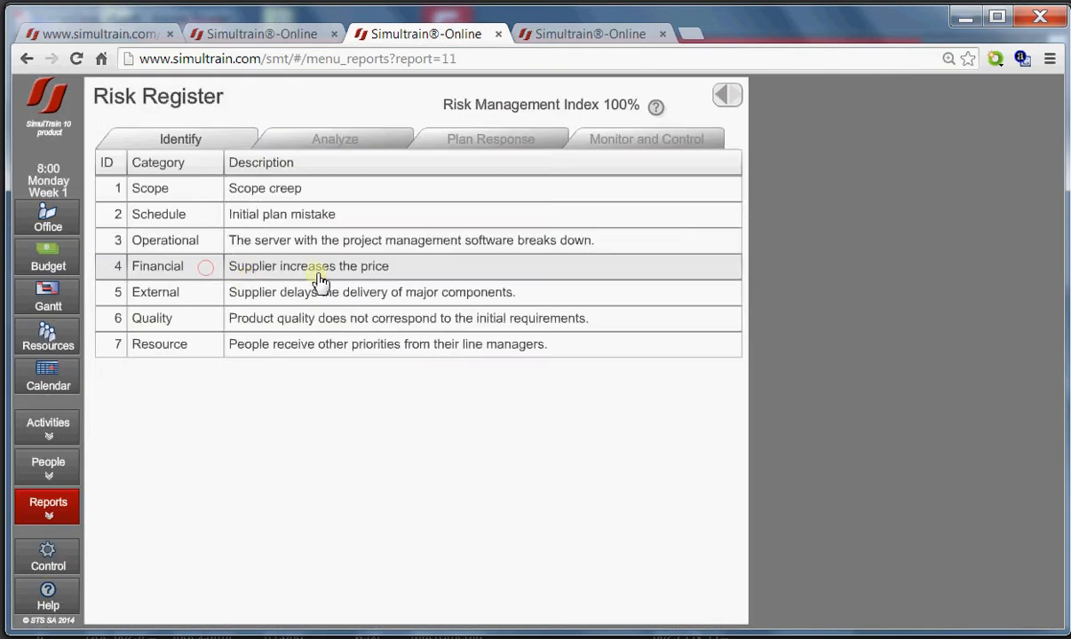
click(318, 338)
click(322, 306)
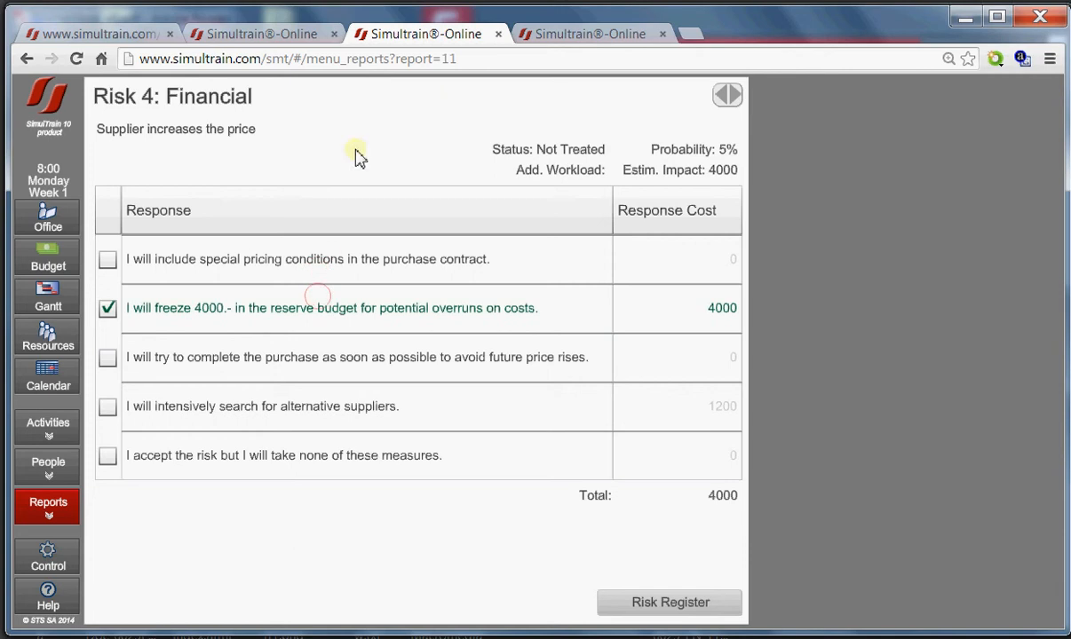
- Start the third team's simulation, assign its first on-payroll resource to Detailed specifications as priority A, and return to Trainer's Desk
click(573, 35)
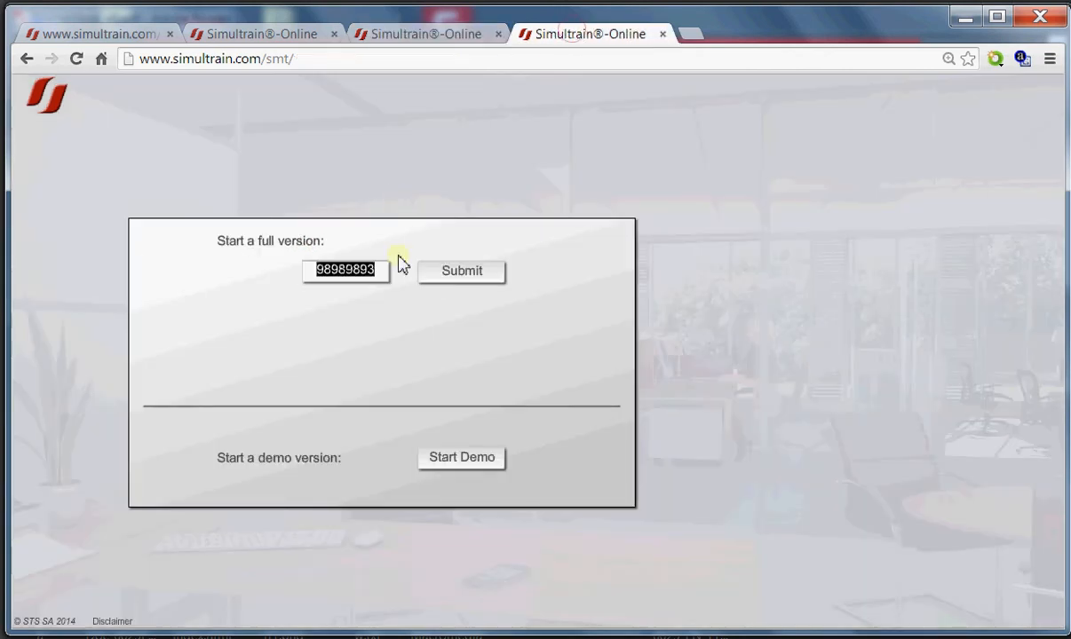
click(450, 271)
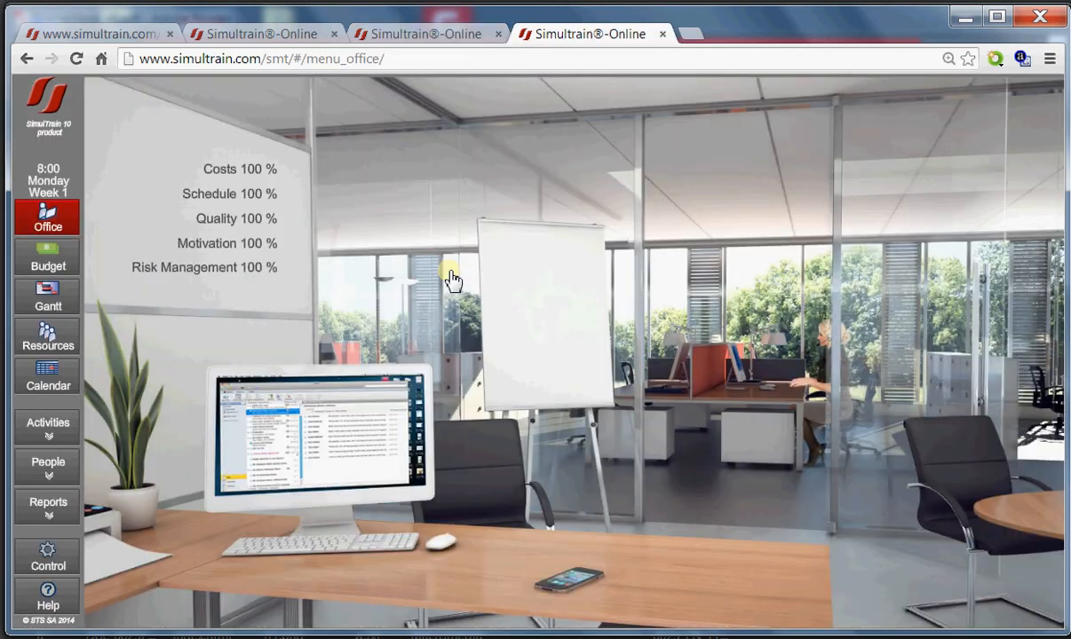
click(48, 335)
click(131, 271)
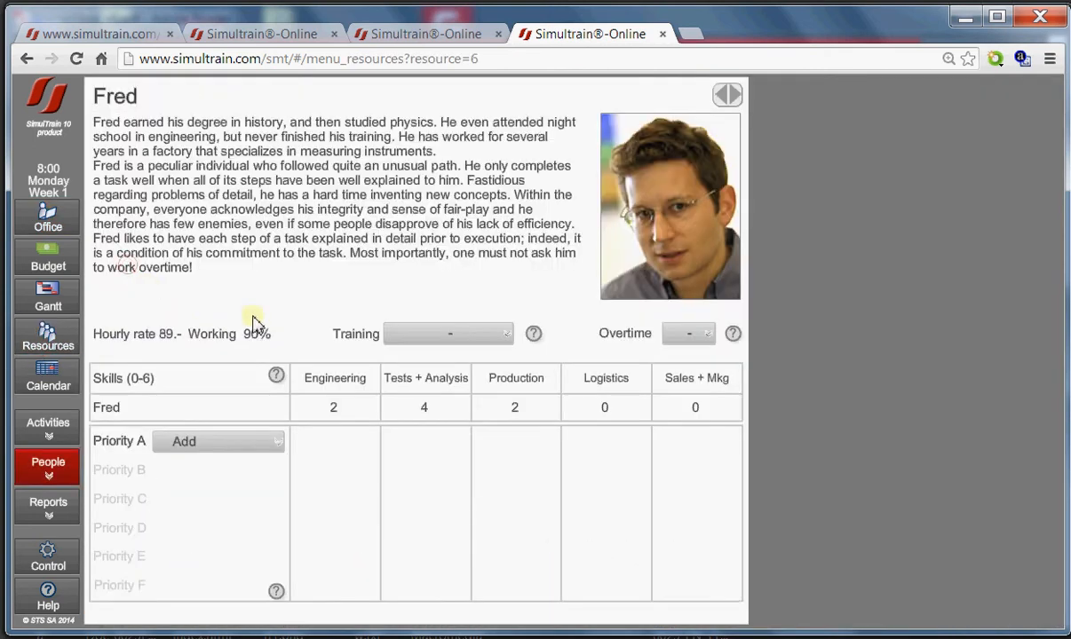
click(224, 441)
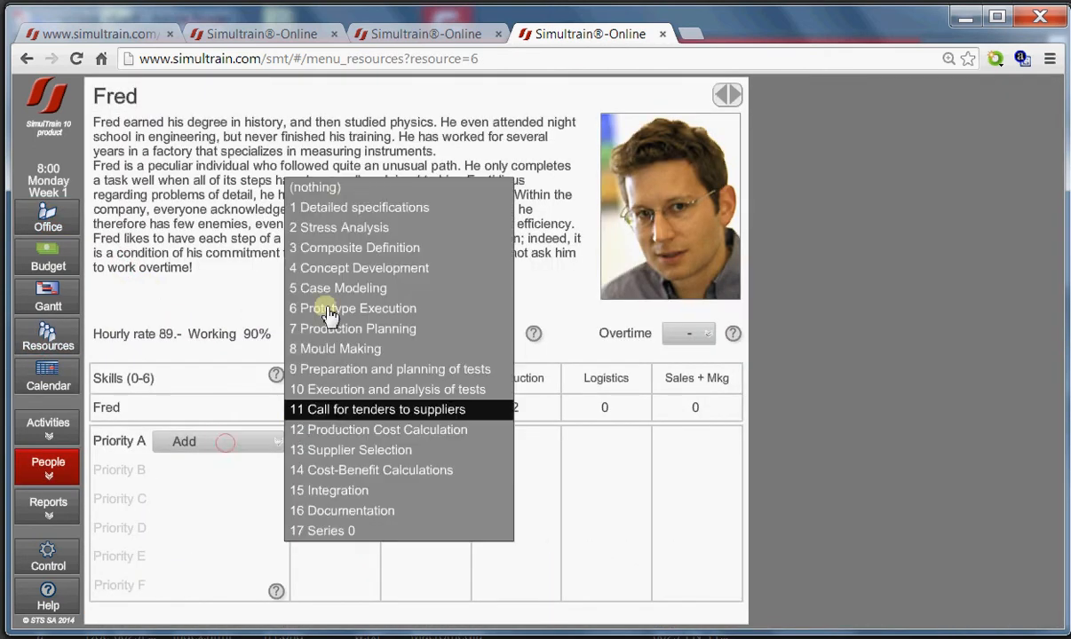
click(318, 208)
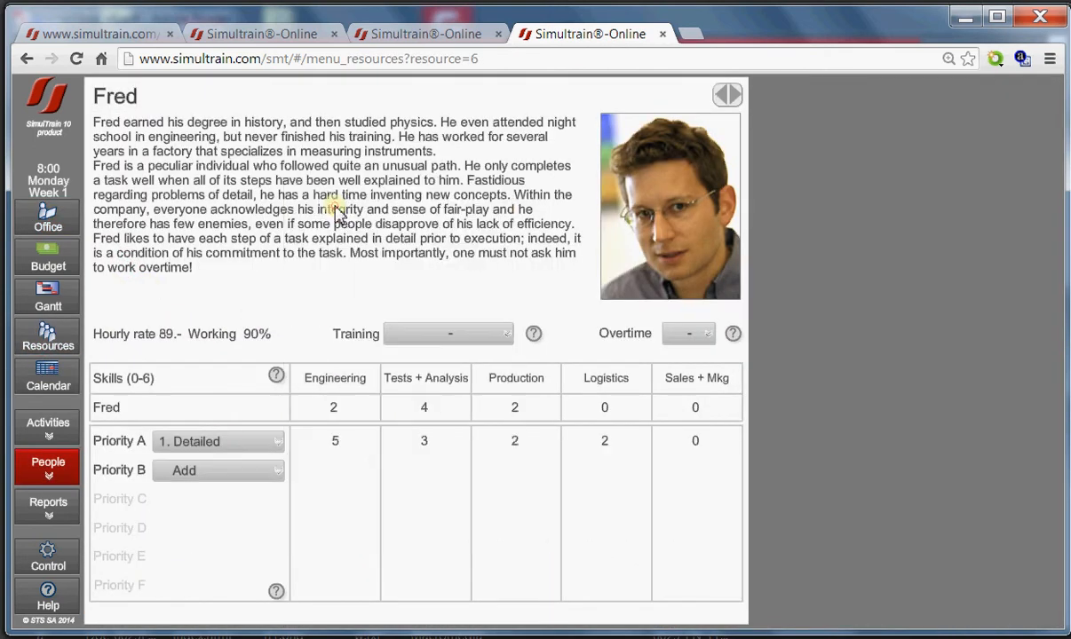
click(133, 36)
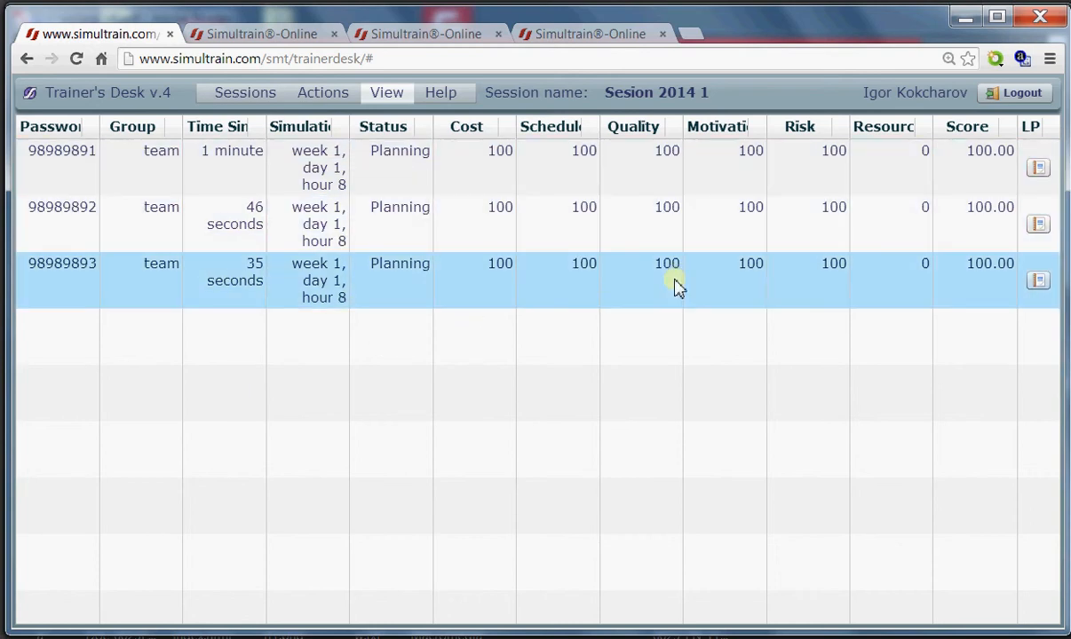
- Open the column display options and hide the Report and Password columns of the simulations table
click(388, 98)
click(392, 111)
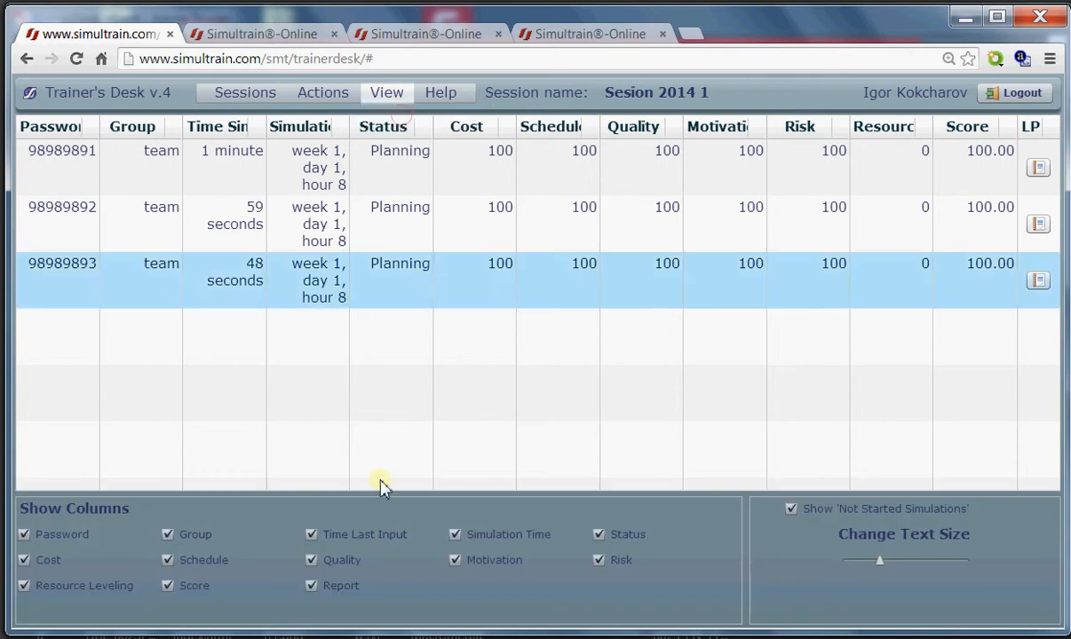
click(312, 586)
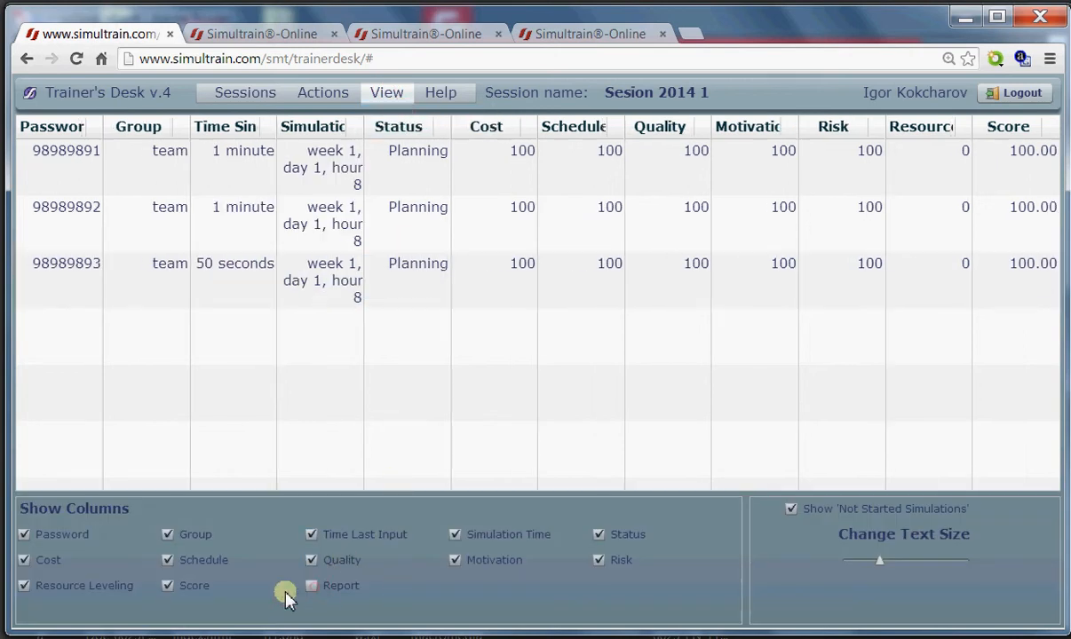
click(24, 535)
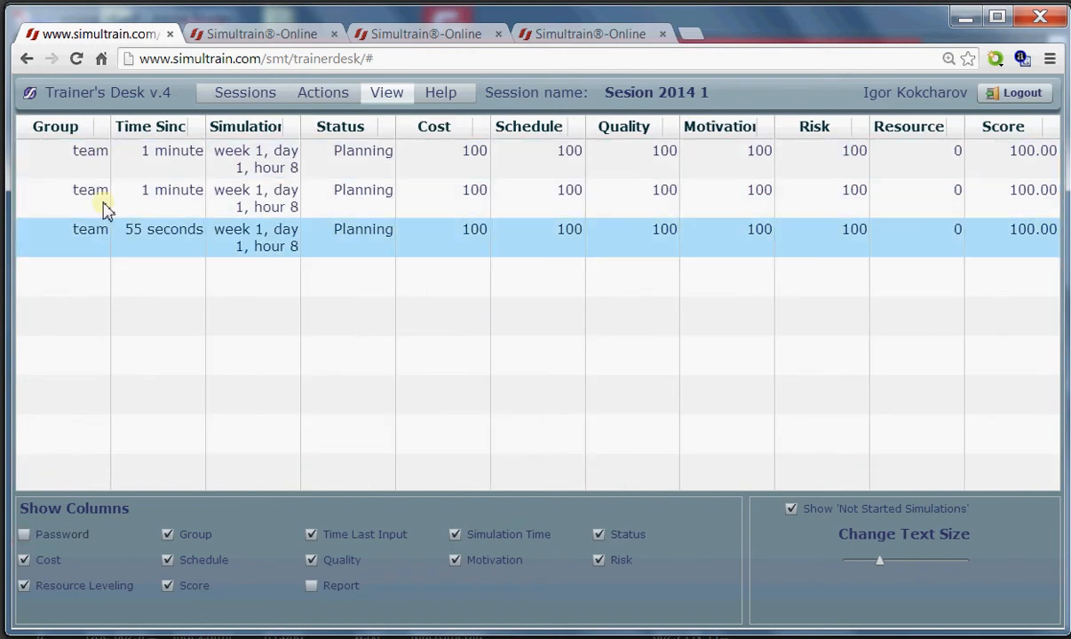
- Rename the three groups in the simulations table as team 1, team 2 and team 3
double_click(102, 165)
click(101, 160)
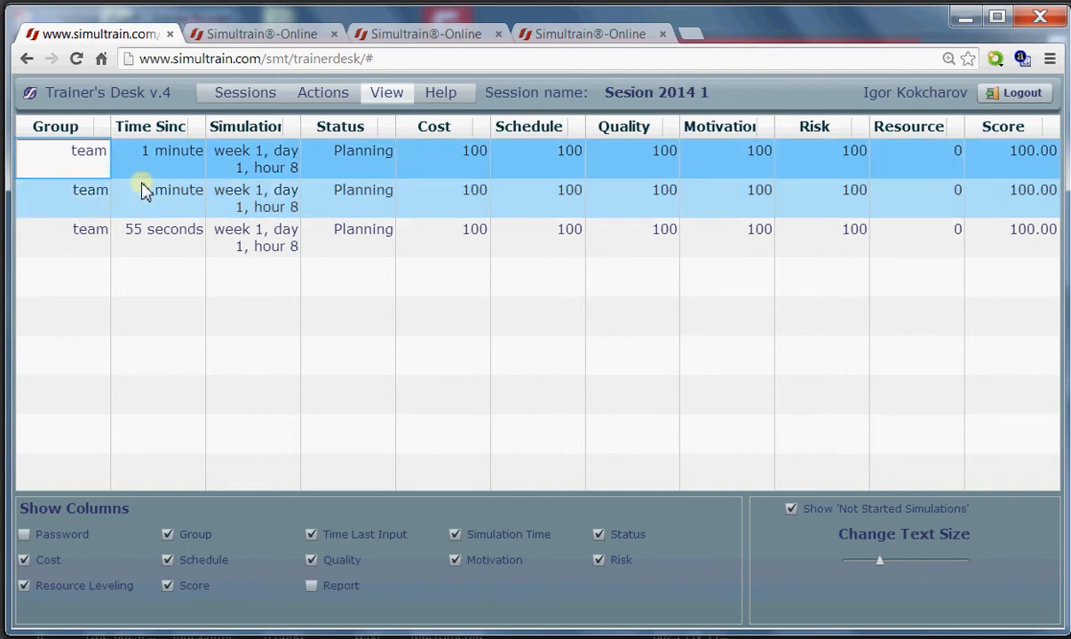
text(1)
double_click(107, 194)
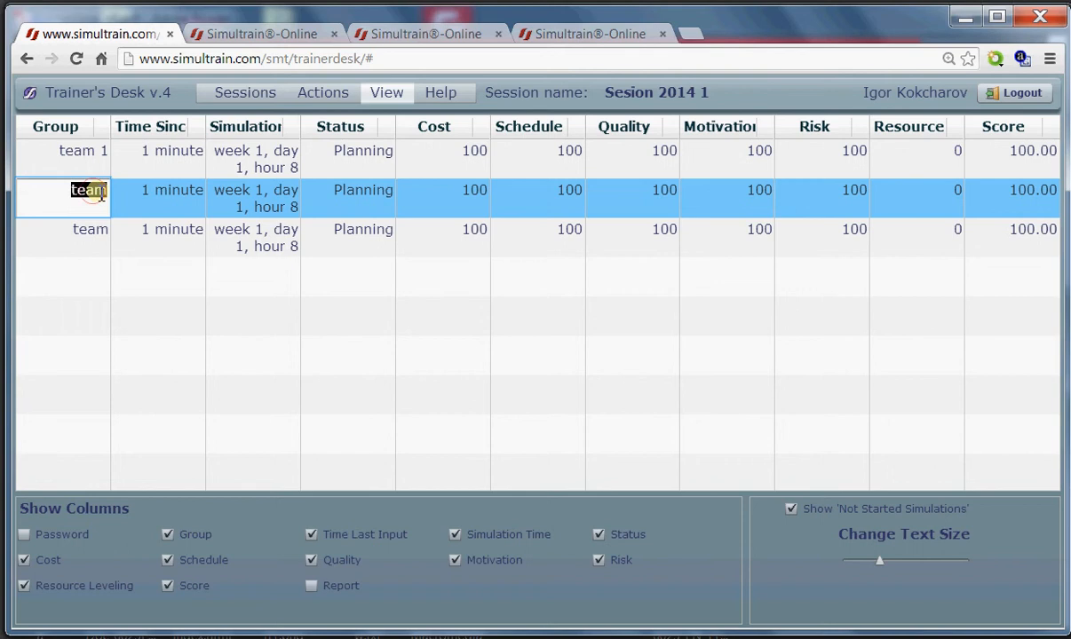
click(104, 195)
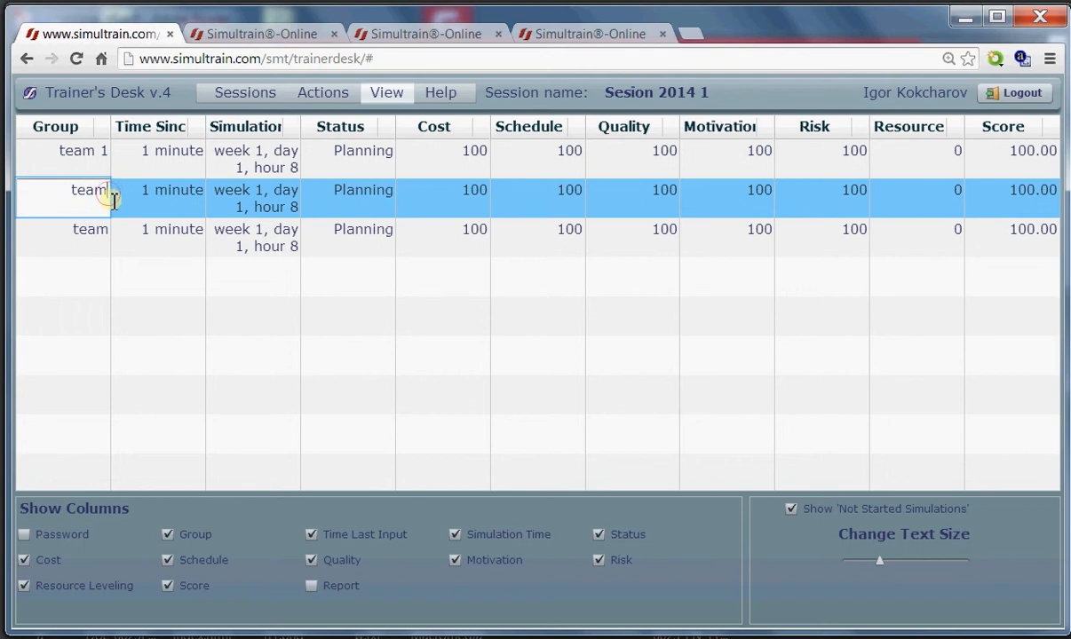
text(2)
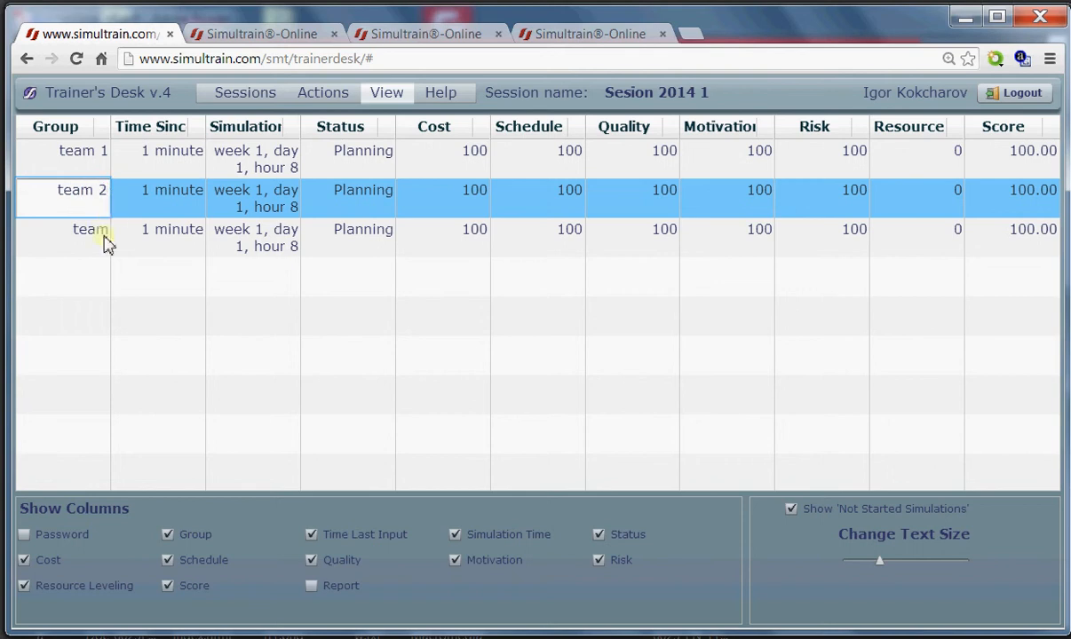
double_click(105, 233)
click(105, 233)
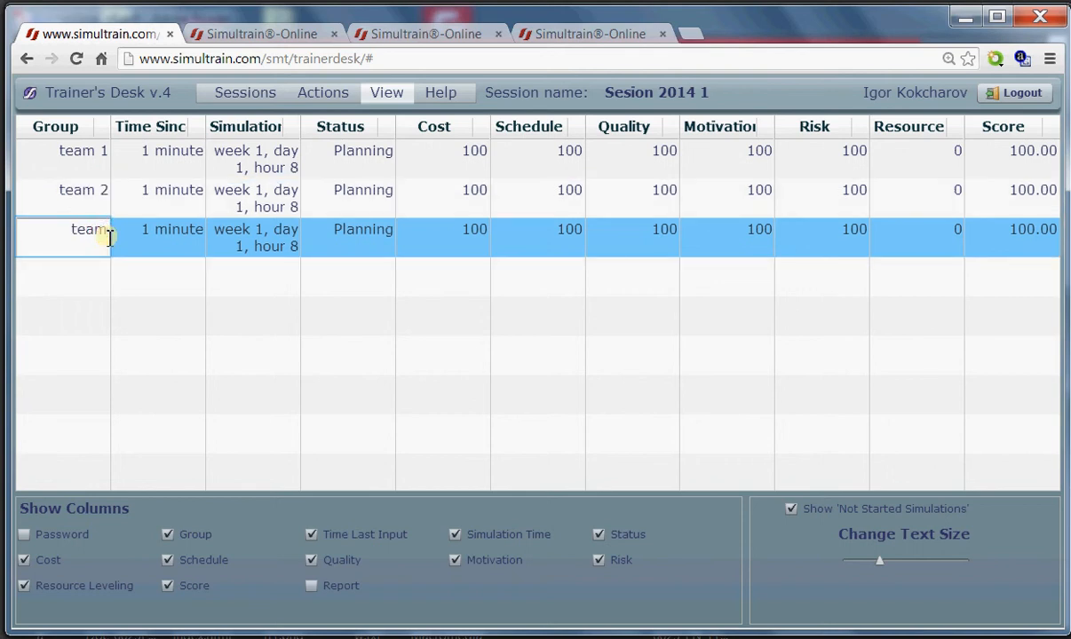
text(3)
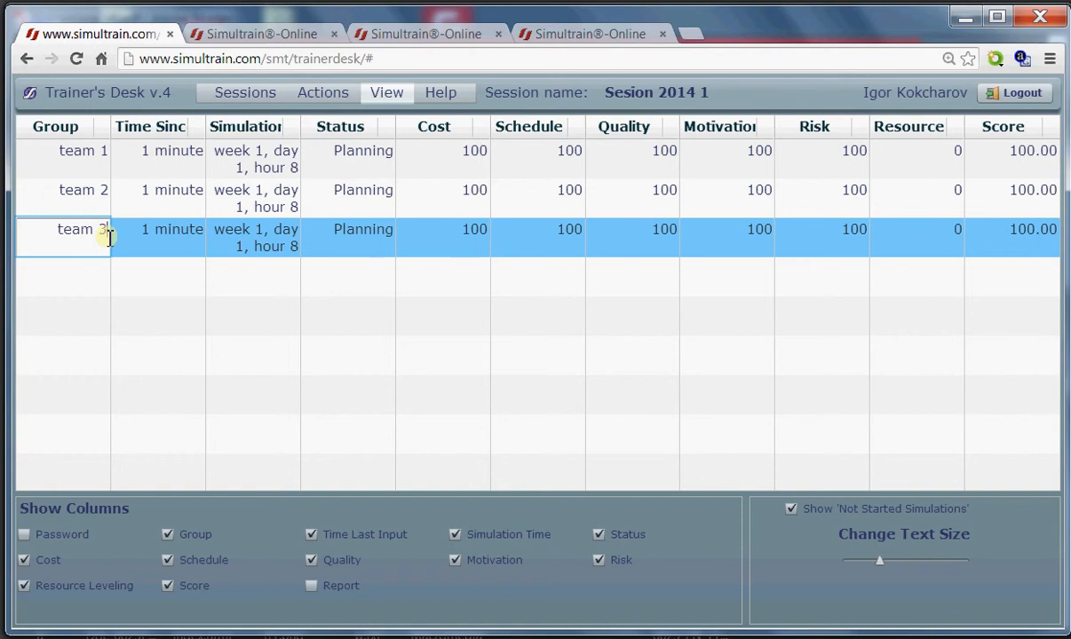
click(167, 293)
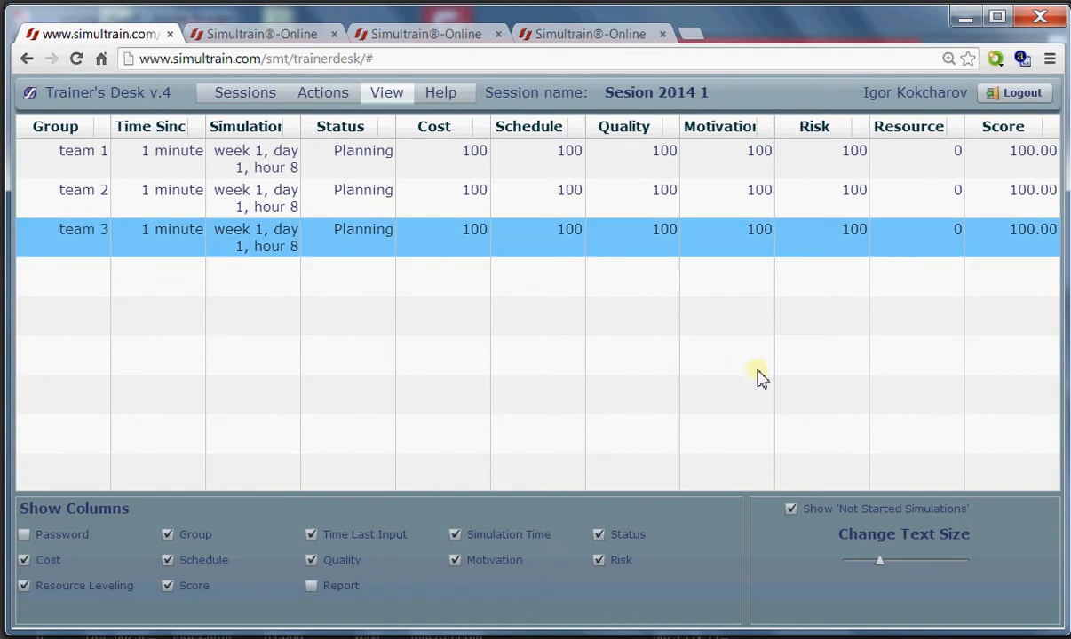
- Hide the Resource Leveling column and try to sort the simulations by Score
click(25, 590)
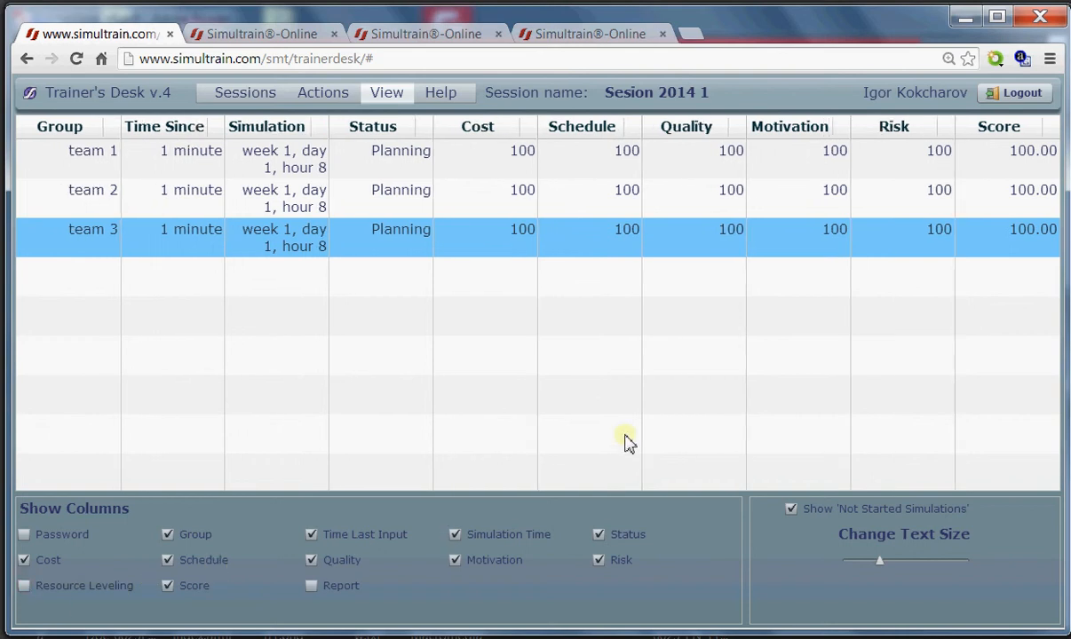
click(1028, 129)
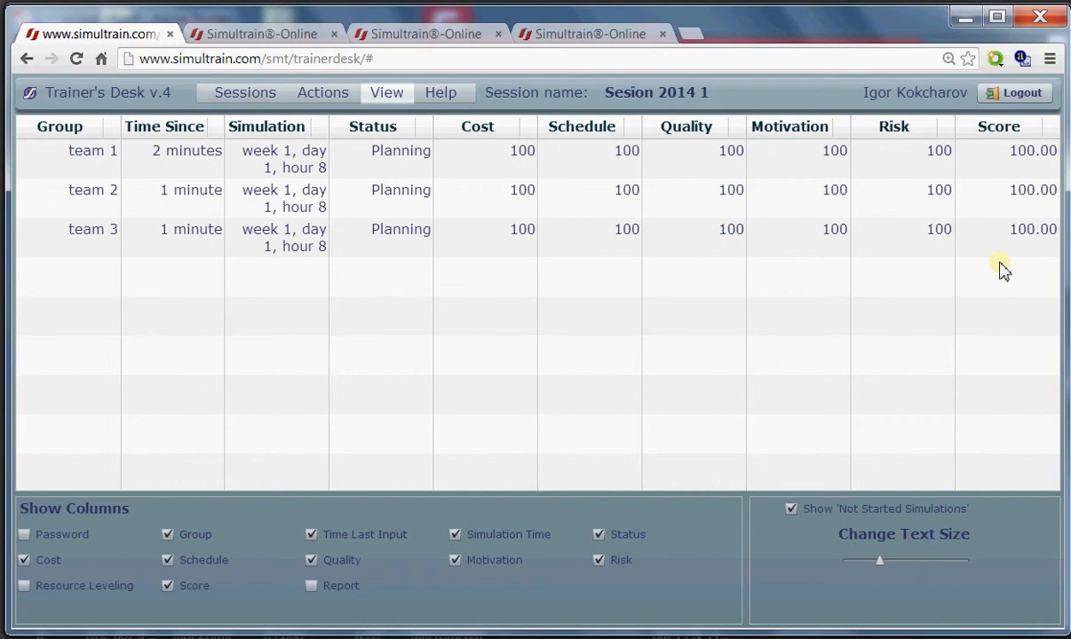
- Close the column display options and start the clock for all three teams' simulations
click(808, 253)
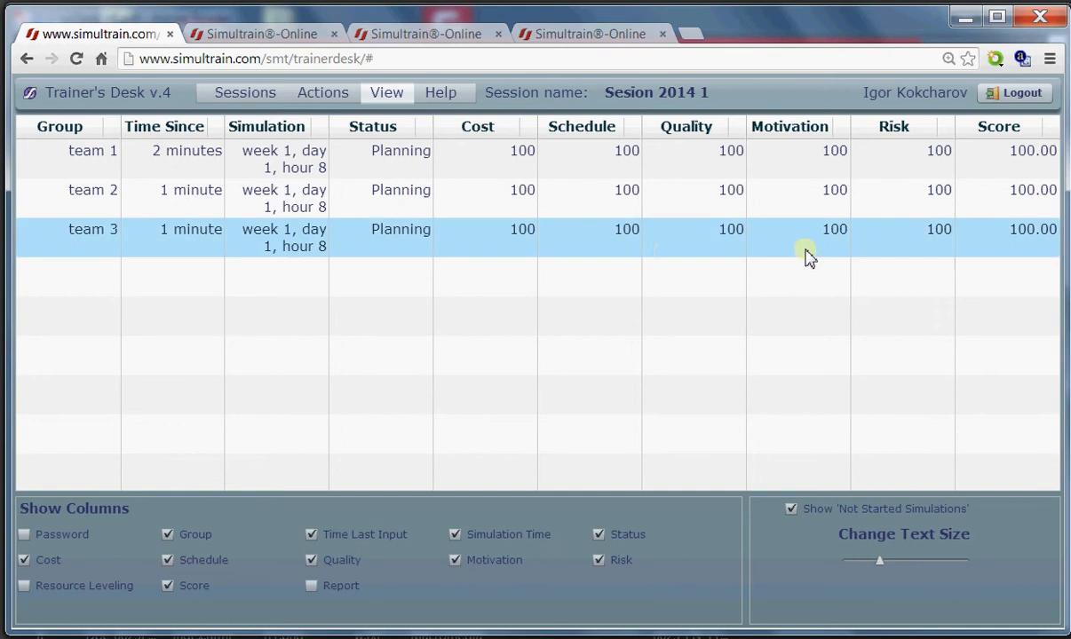
click(395, 94)
click(394, 115)
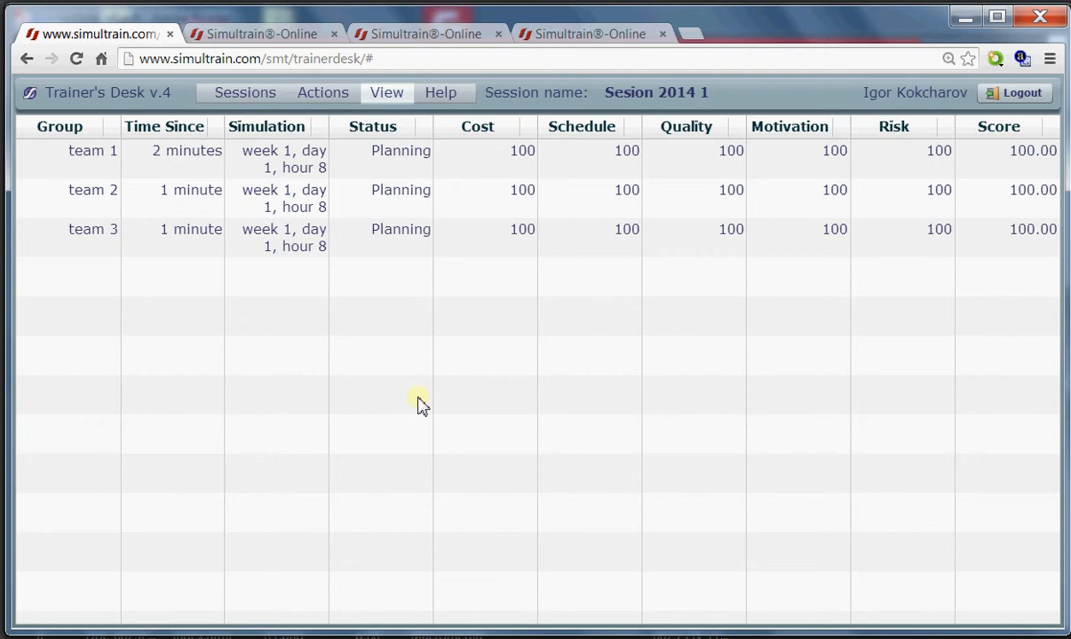
click(315, 98)
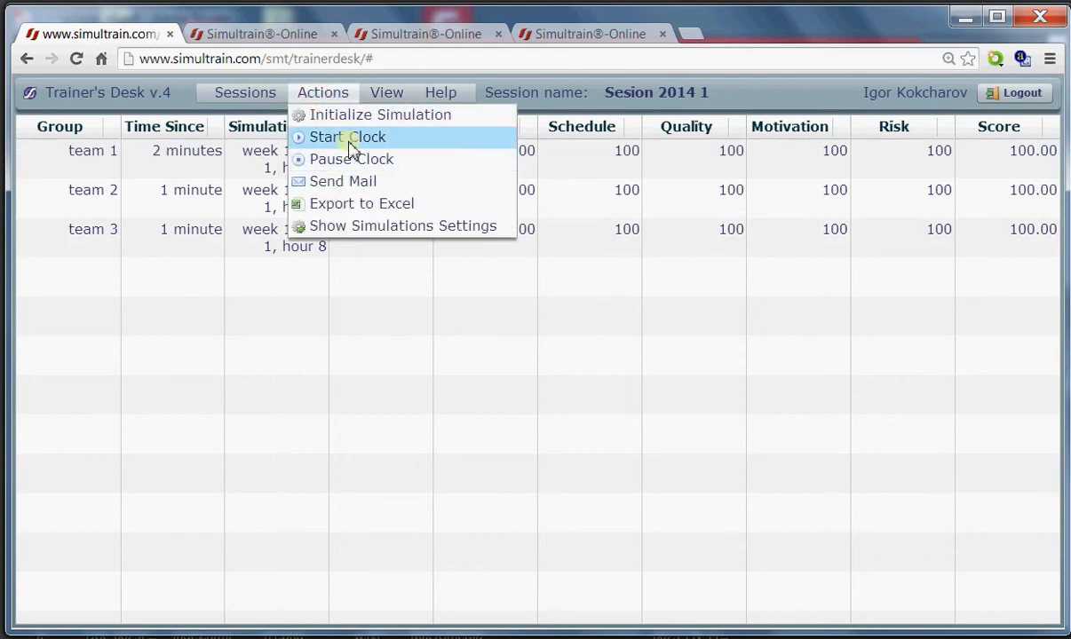
click(349, 141)
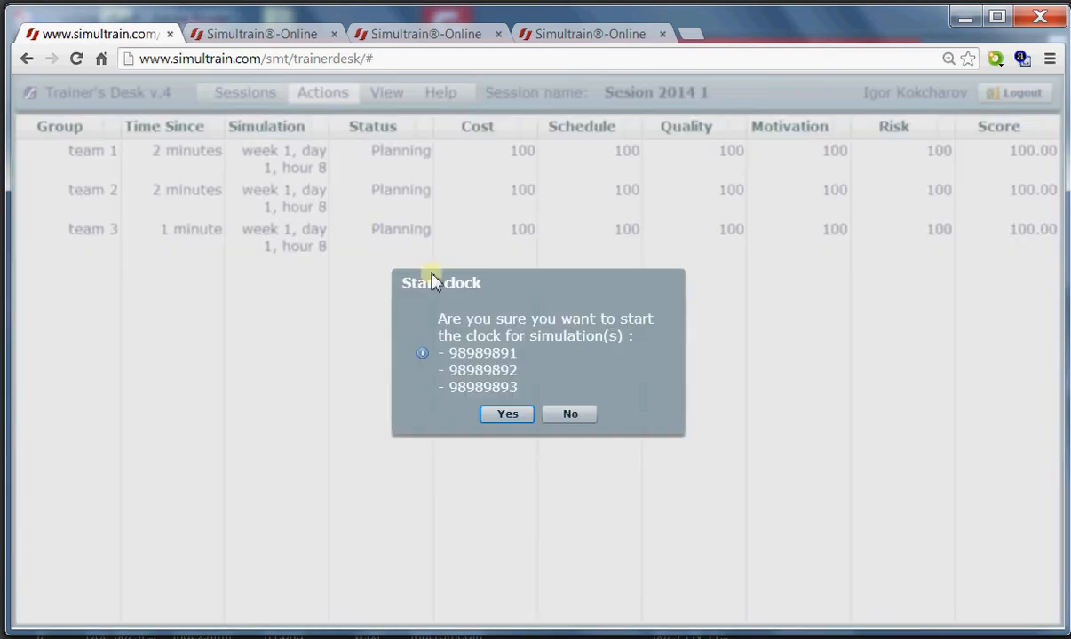
click(504, 415)
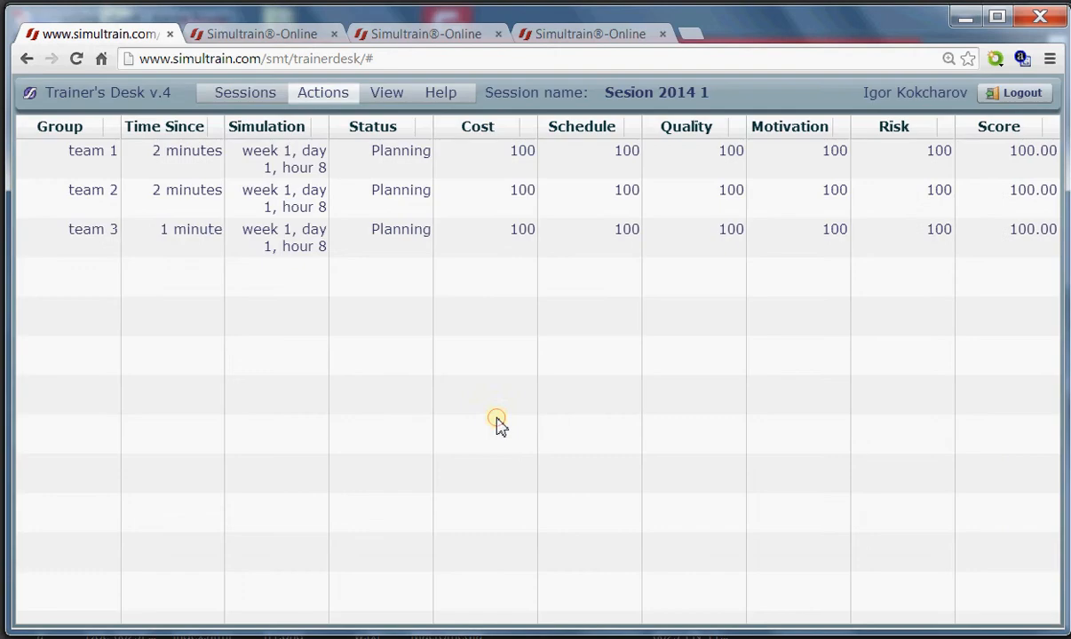
- In the first team's simulation, try Case Modeling as the open resource's priority C, then assign Production Cost Calculation instead and acknowledge the clock notice
click(269, 35)
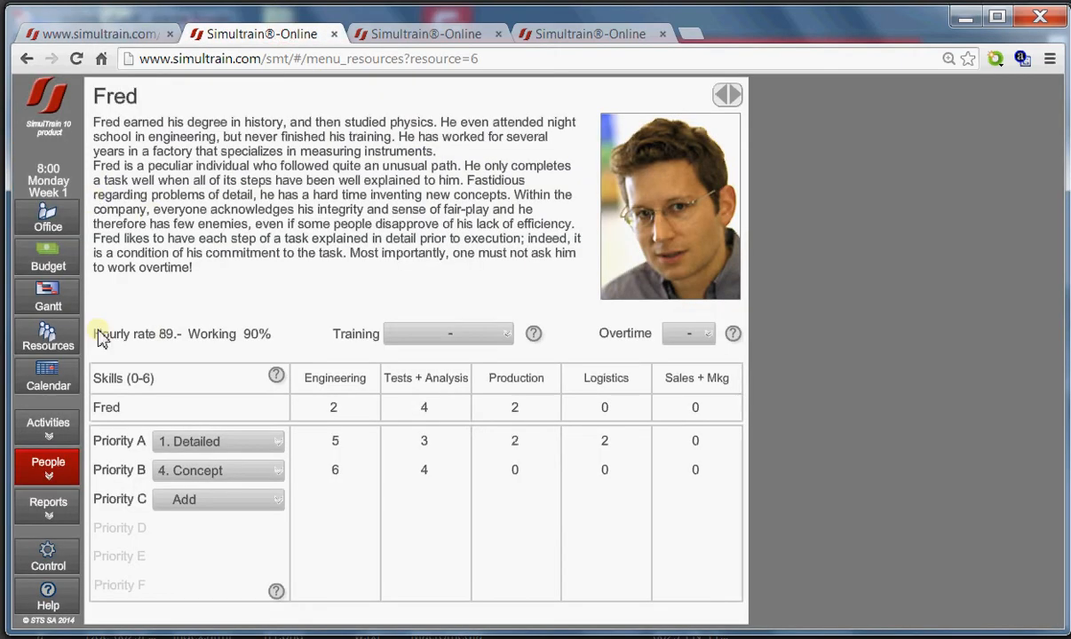
click(212, 501)
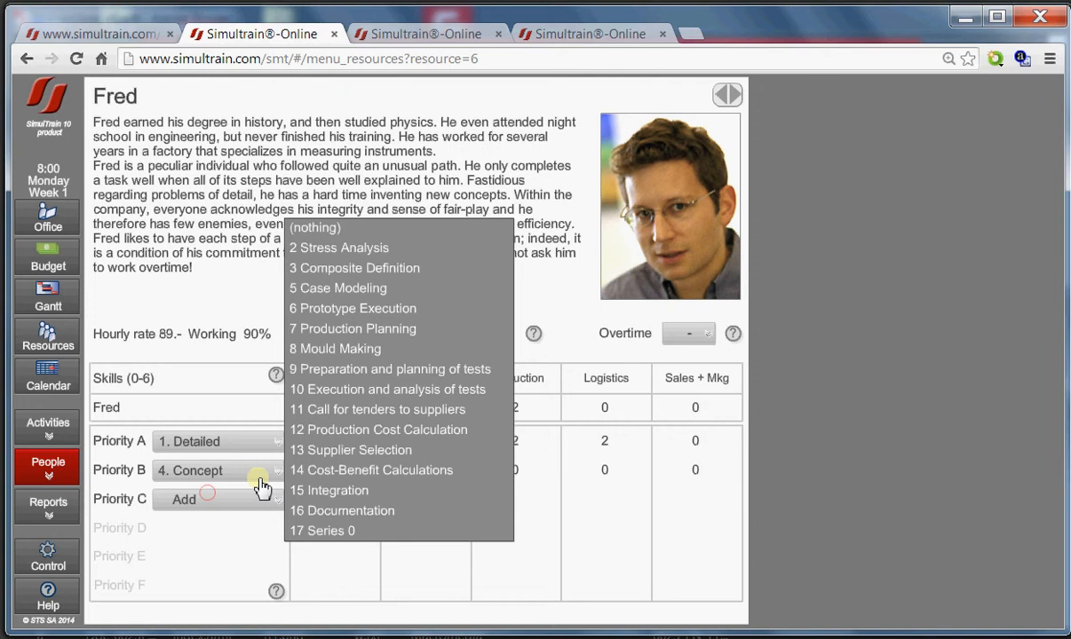
click(337, 289)
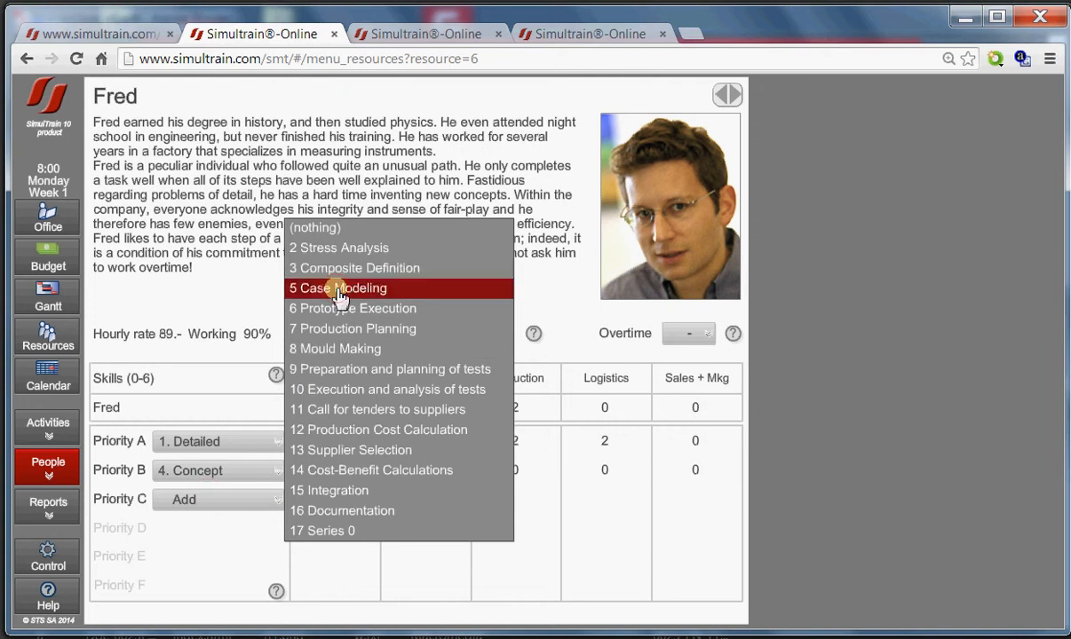
click(390, 373)
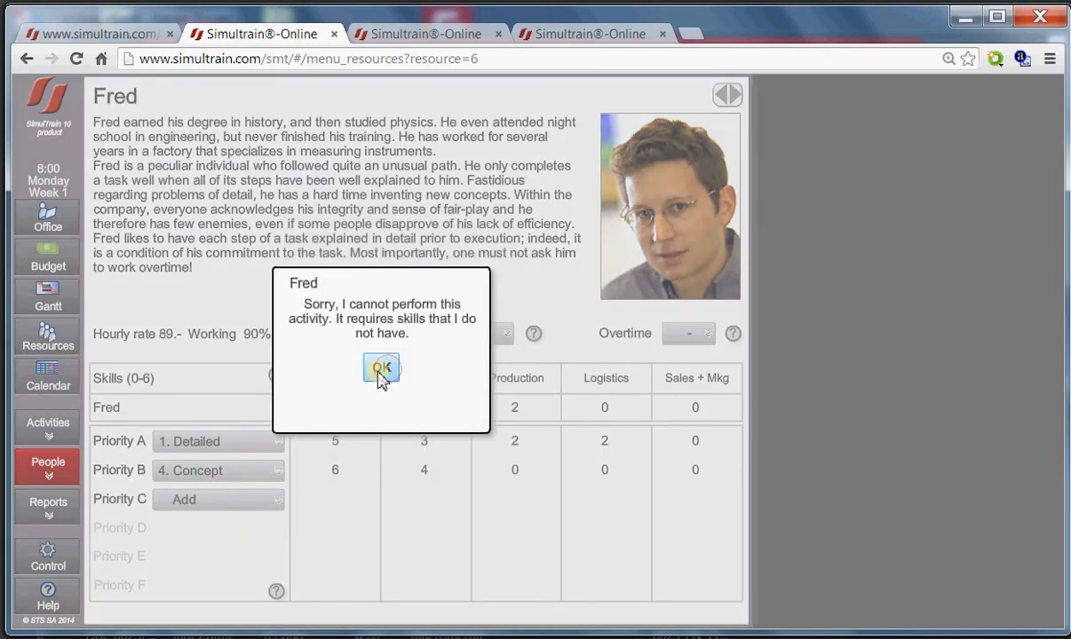
click(244, 503)
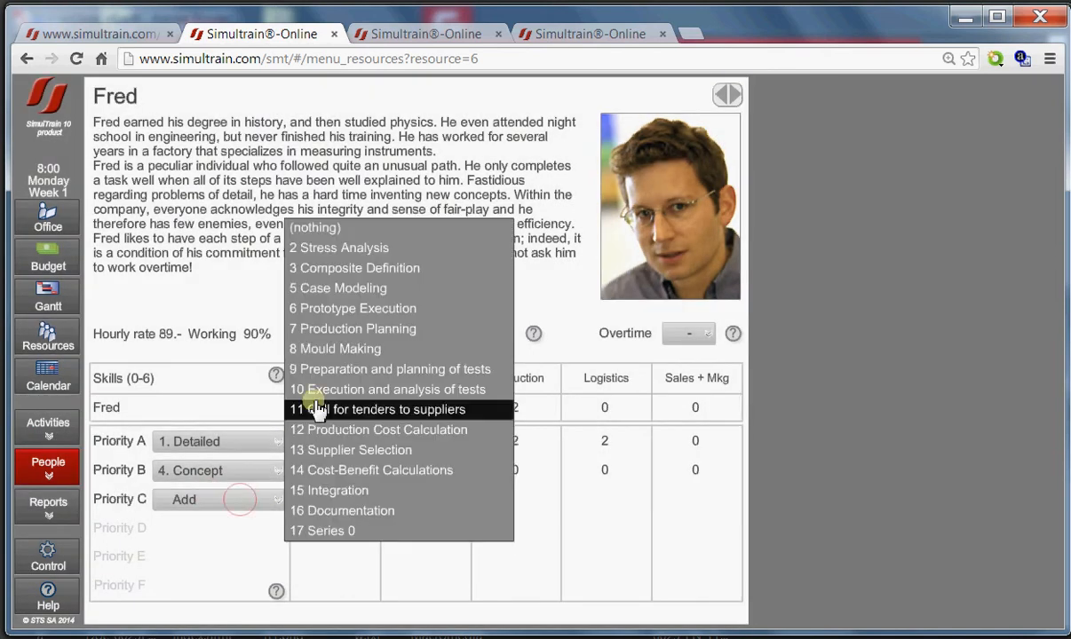
click(326, 432)
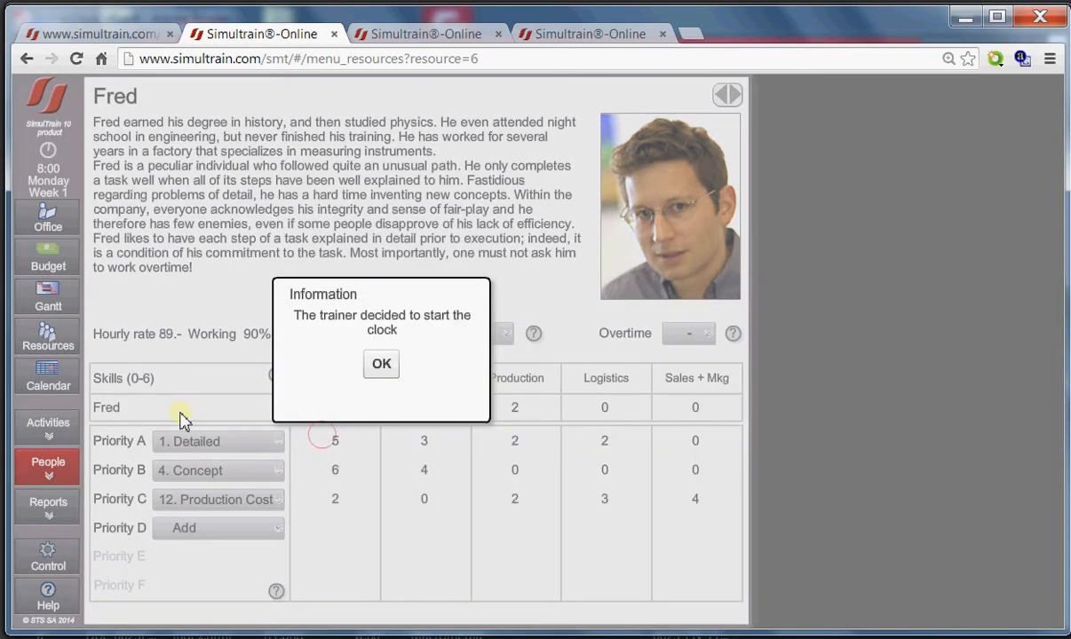
click(382, 368)
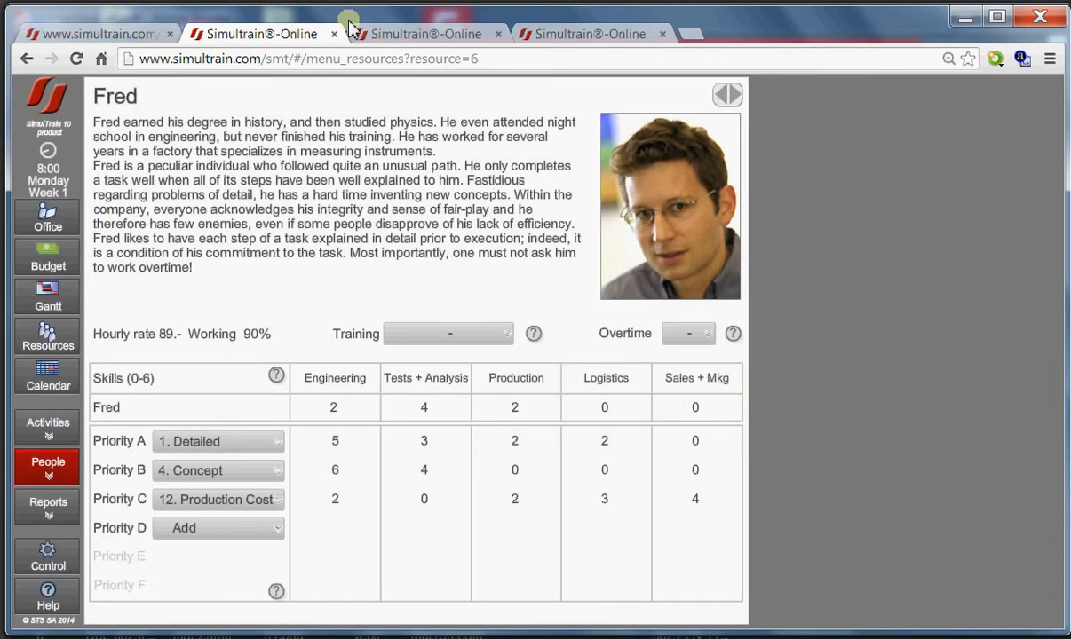
- In the second team's simulation, choose regular calls to the supplier as the response to Risk 5: External and return to the risk register
click(397, 37)
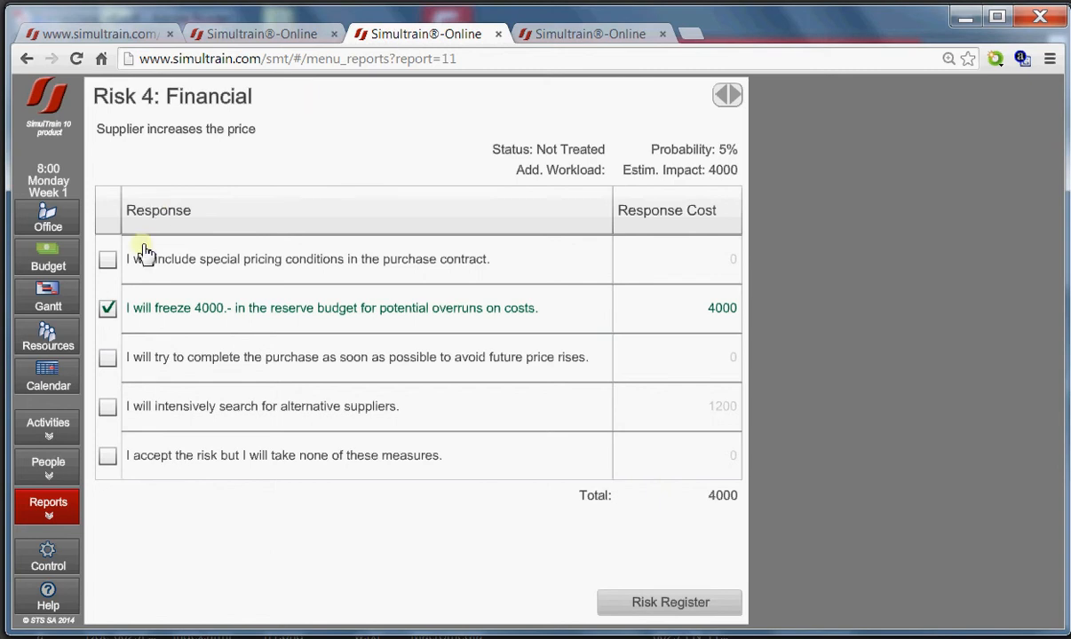
click(660, 604)
click(114, 300)
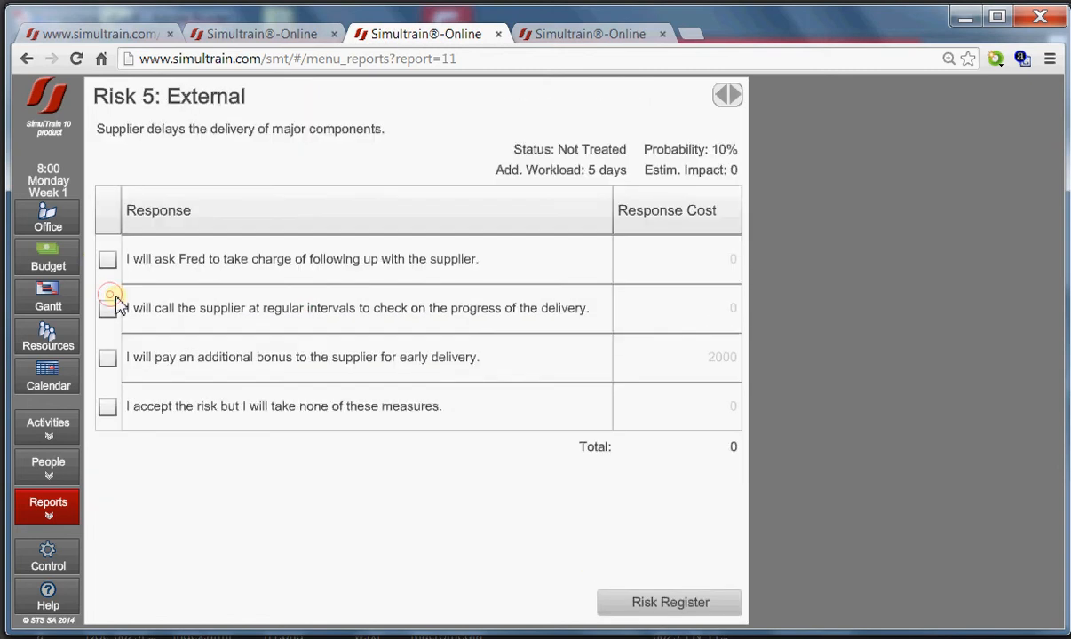
click(197, 314)
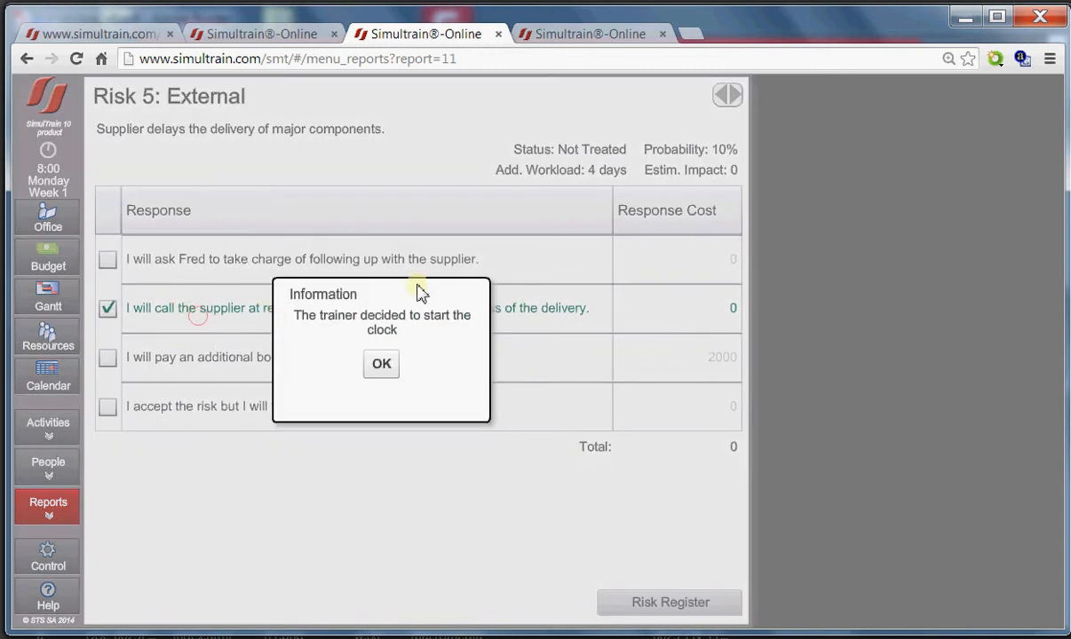
click(384, 364)
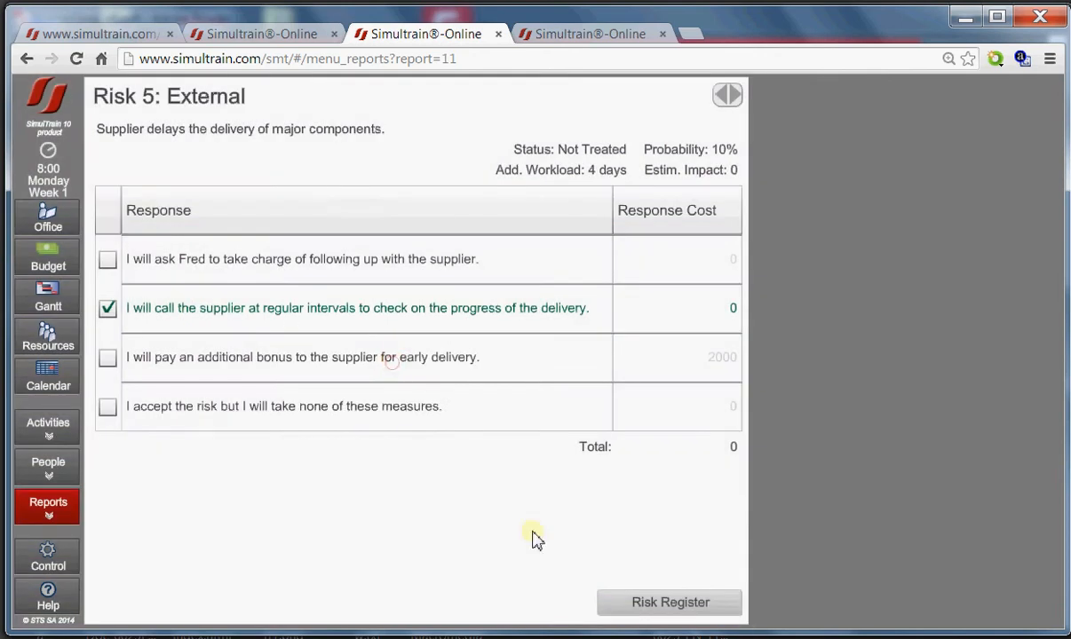
click(646, 601)
- In the third team's simulation, assign Execution and analysis of tests as the open resource's priority B and go to the office view
click(573, 32)
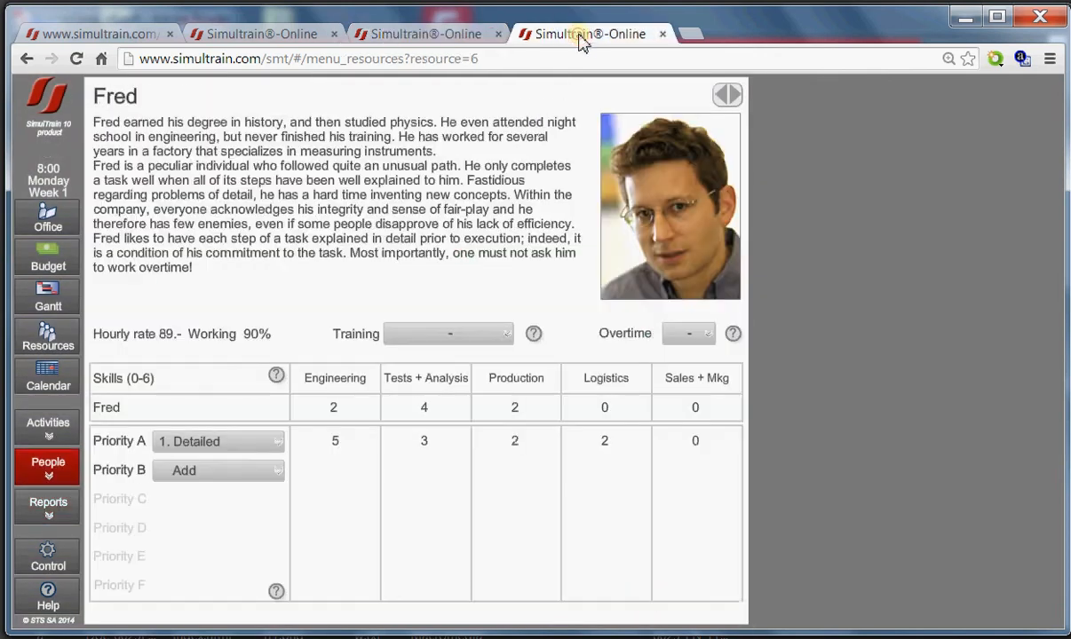
click(256, 481)
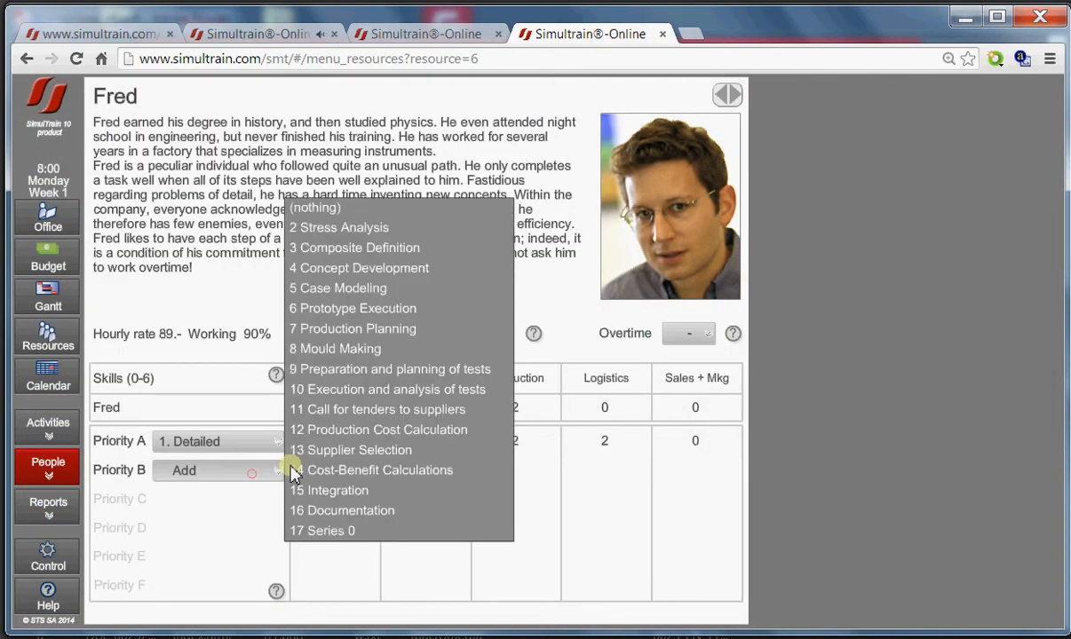
click(342, 383)
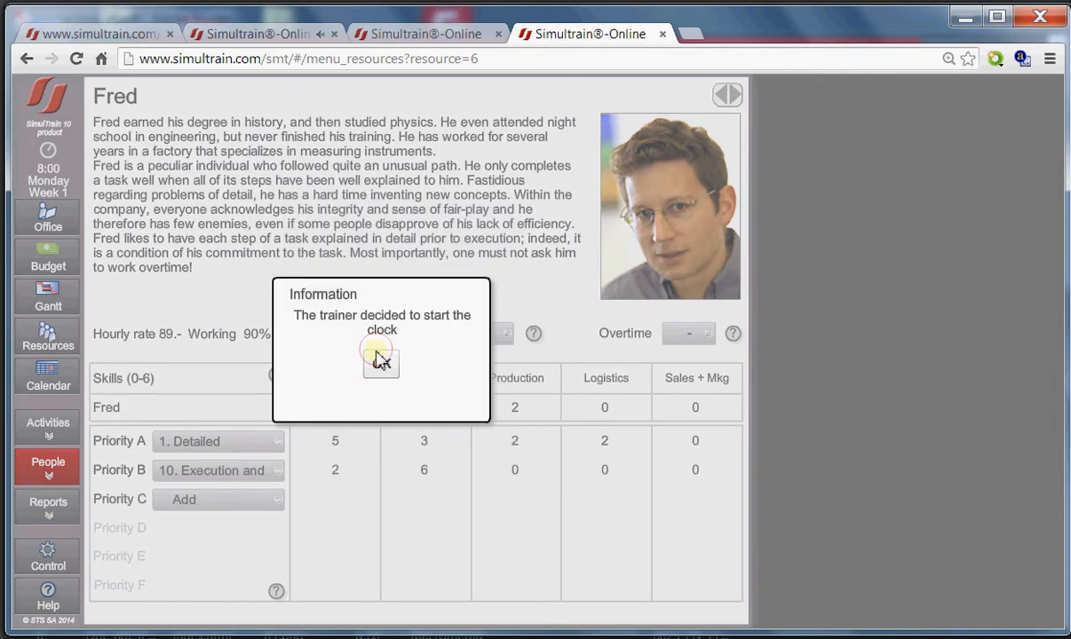
click(379, 364)
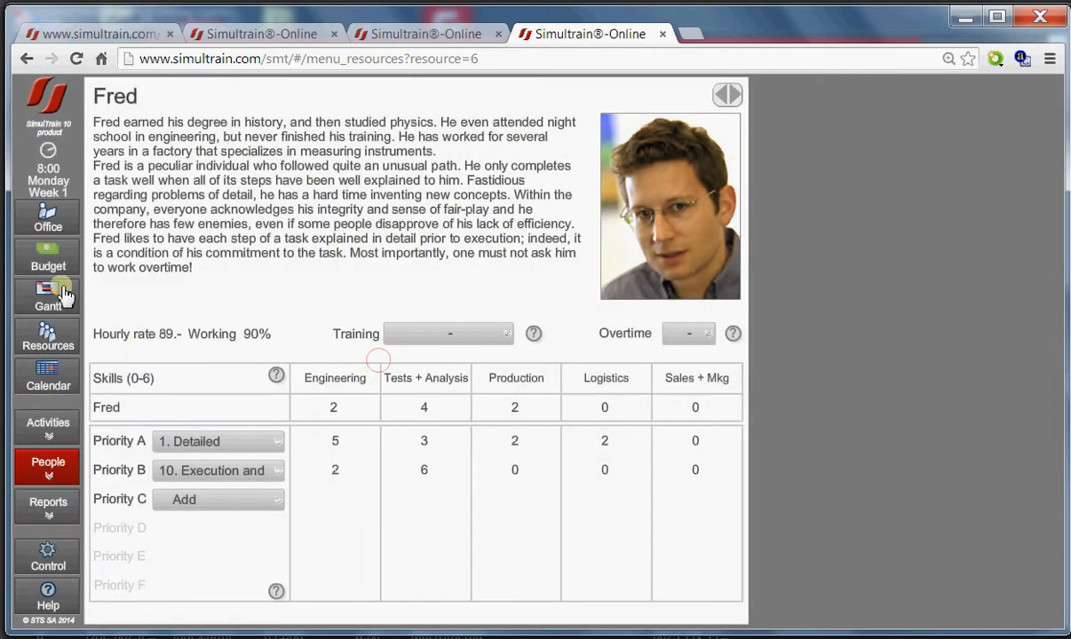
click(48, 215)
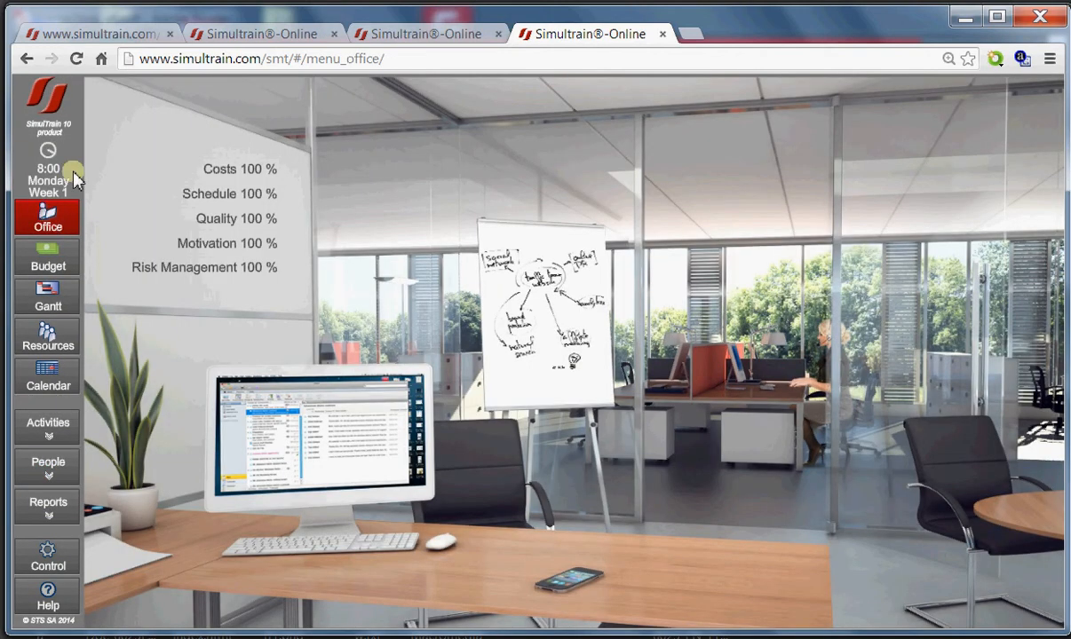
- Return to Trainer's Desk and start a mail from the first simulated character listed after the trainer, keeping only team 1 as recipient
click(99, 34)
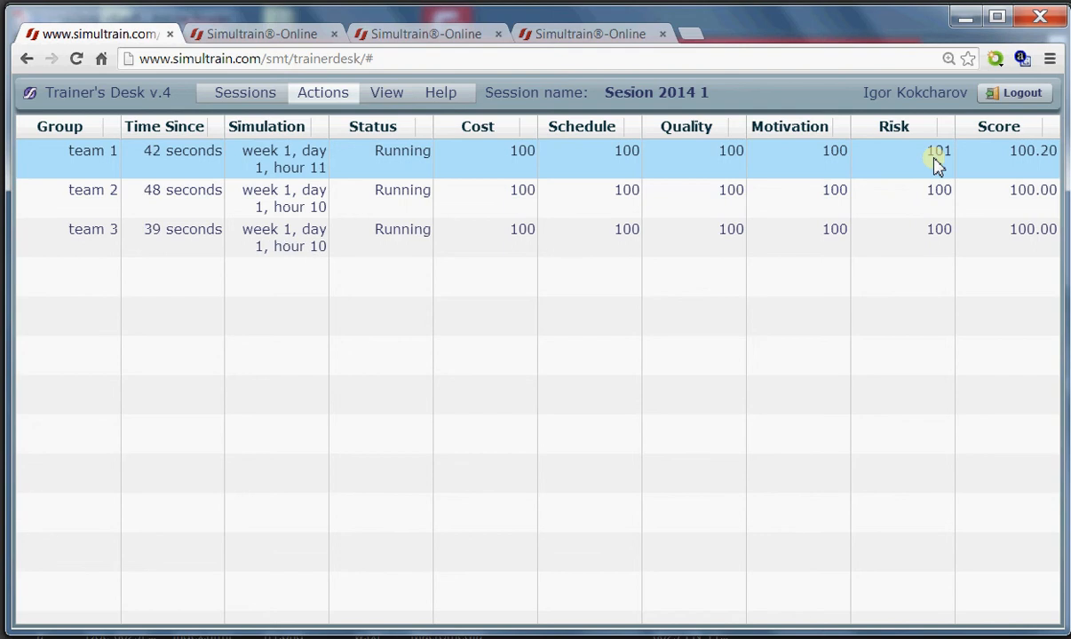
click(320, 100)
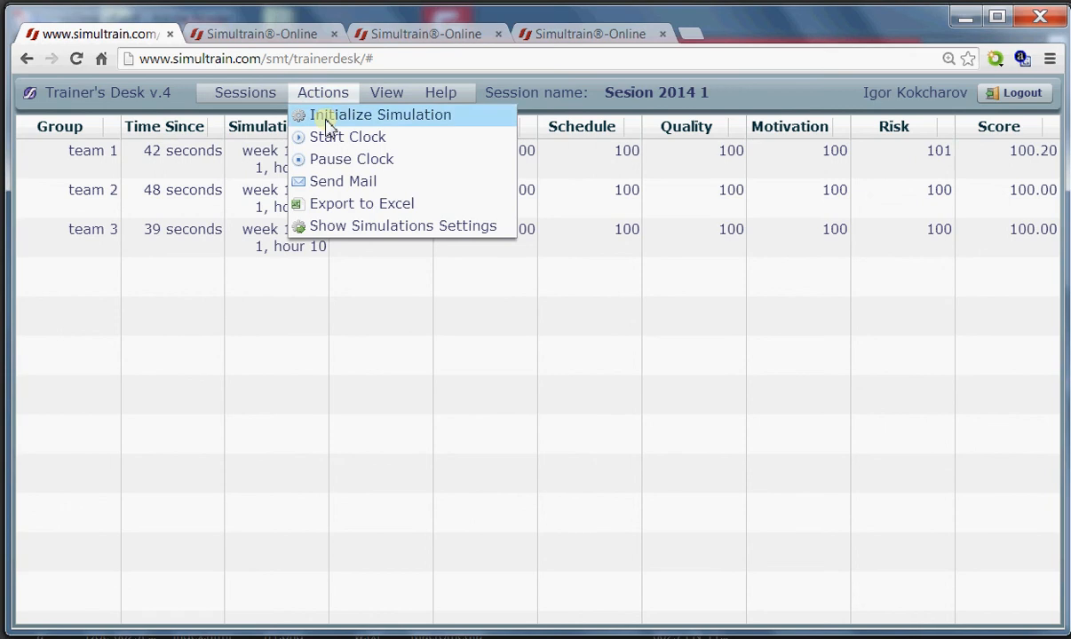
click(350, 187)
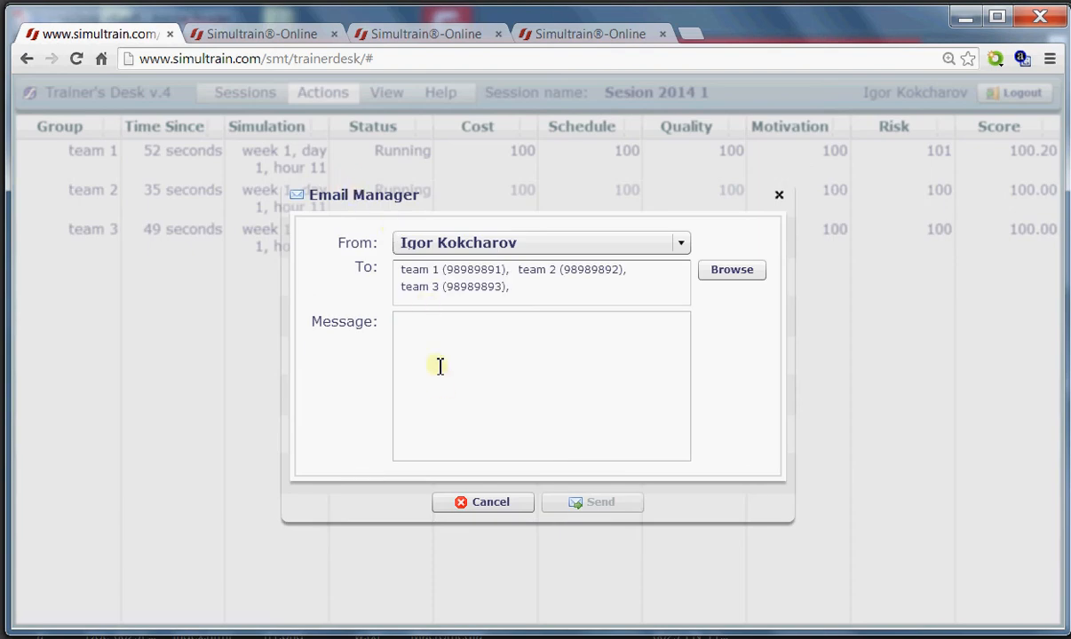
click(676, 241)
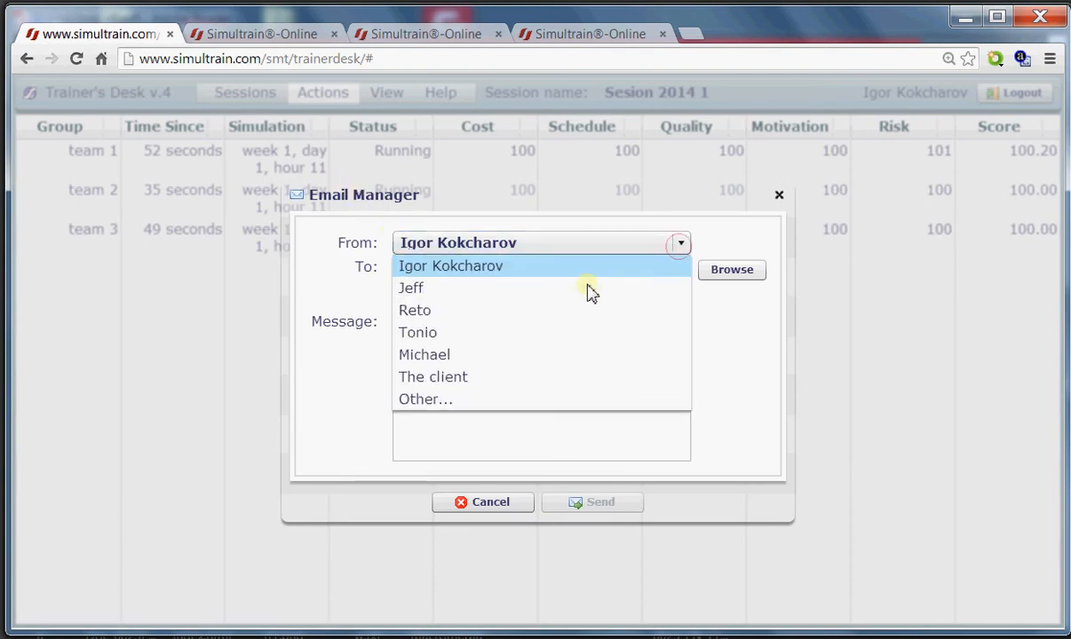
click(559, 288)
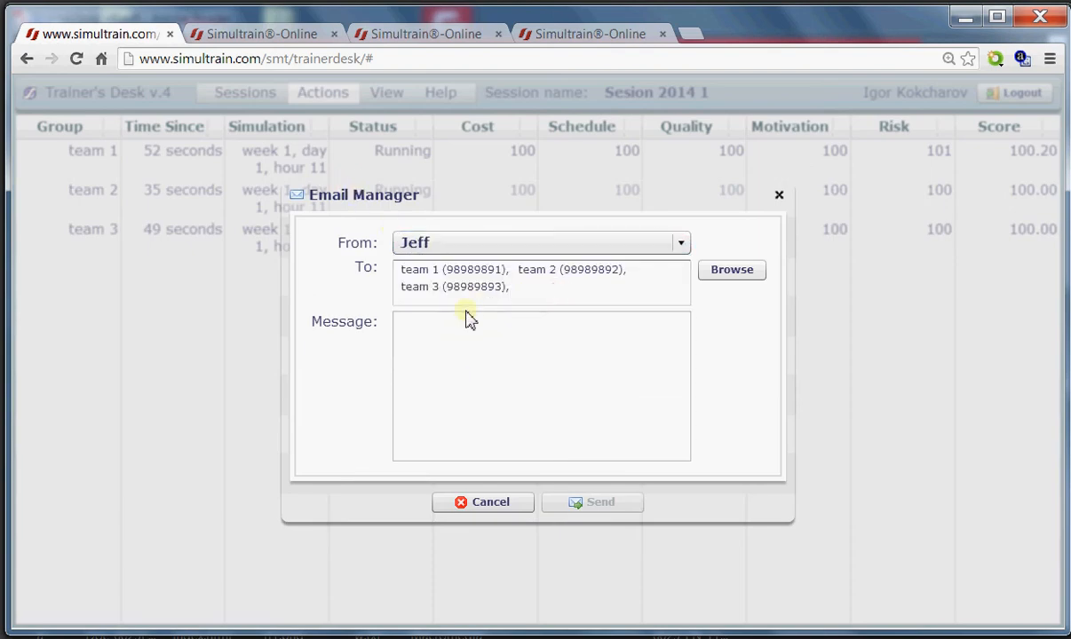
click(526, 278)
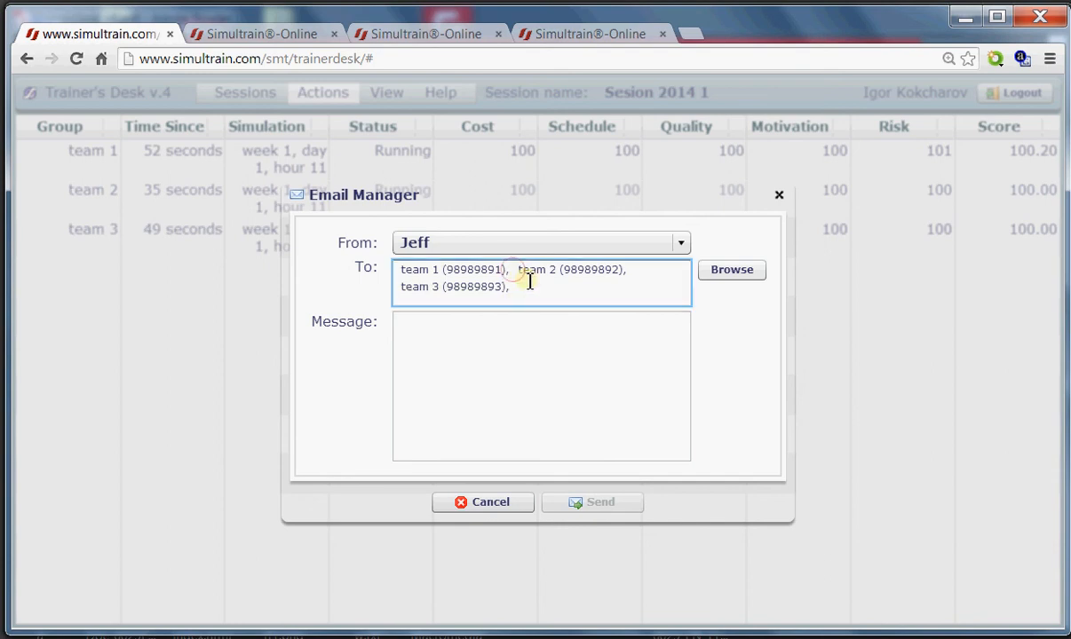
click(646, 268)
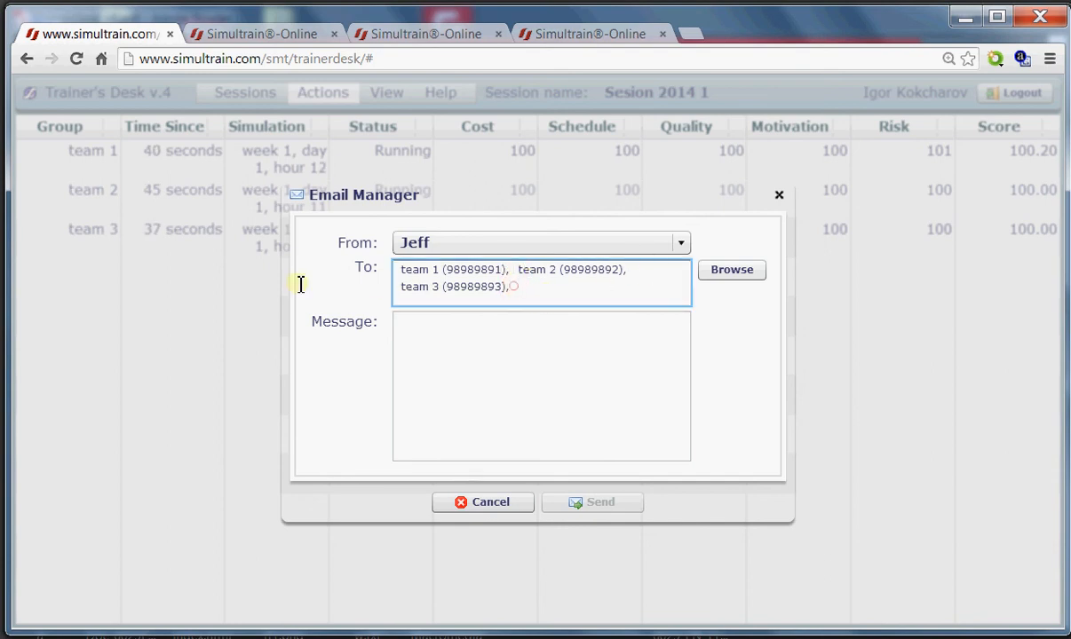
key(BackSpace)
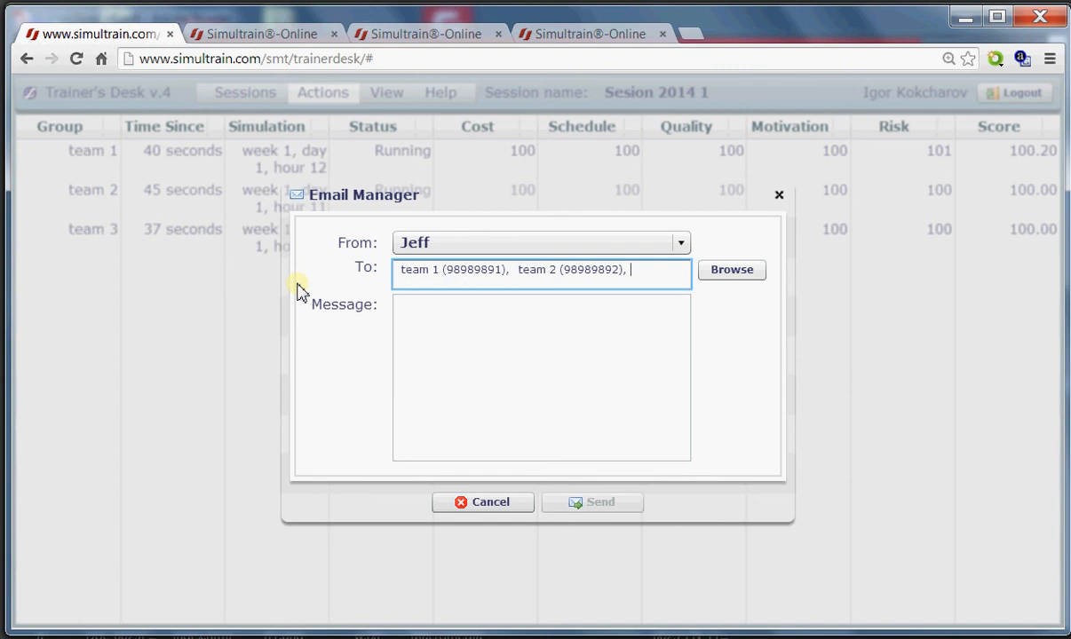
key(BackSpace)
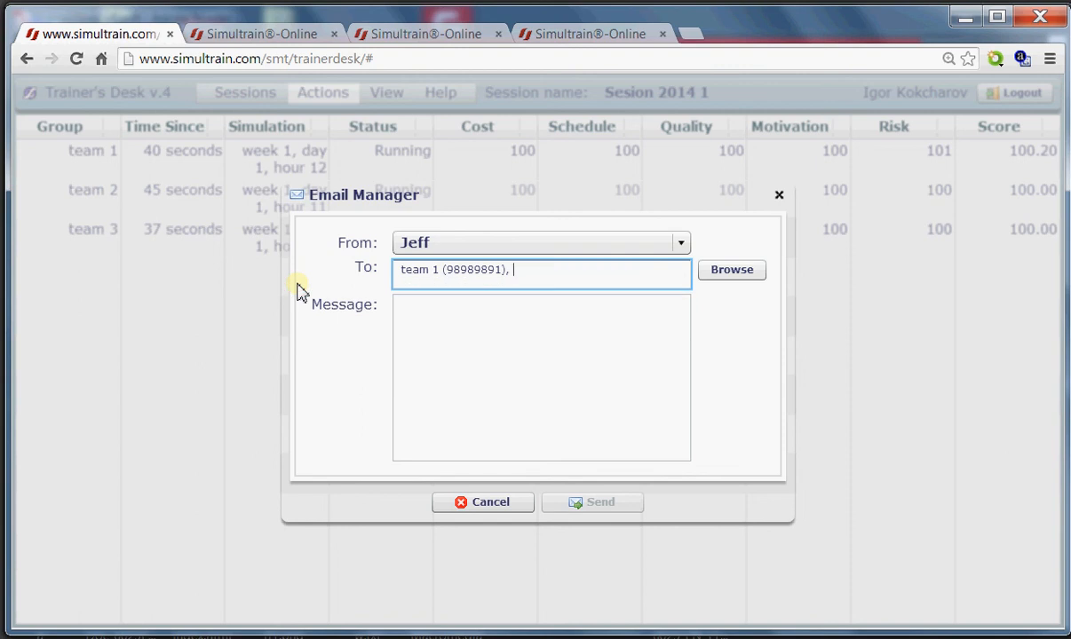
- Write the message "He You are late" and send it to team 1
click(462, 331)
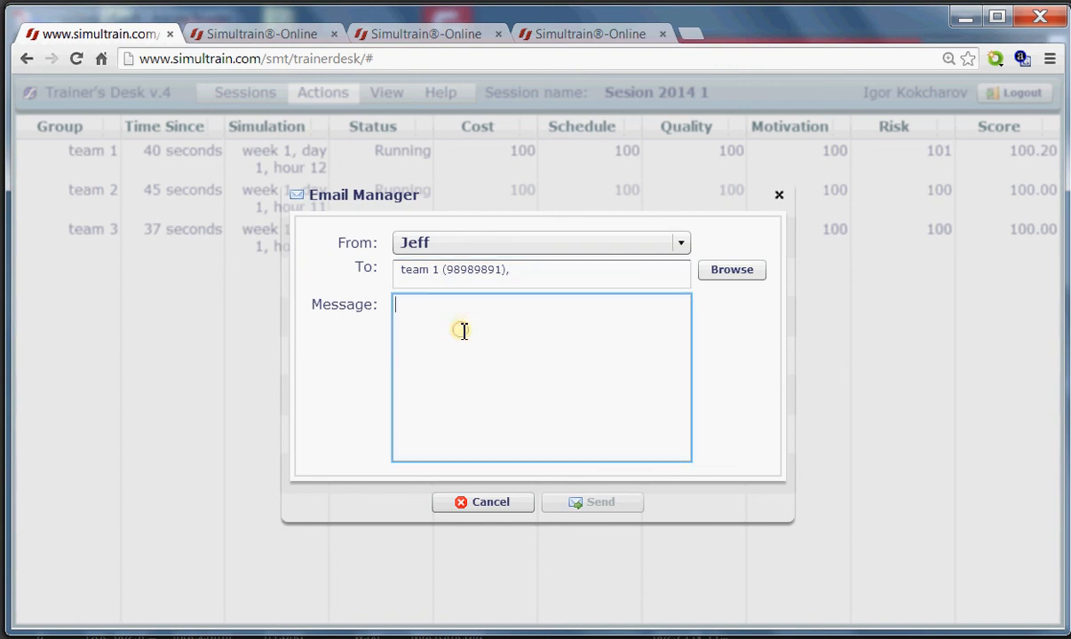
click(462, 331)
text(He)
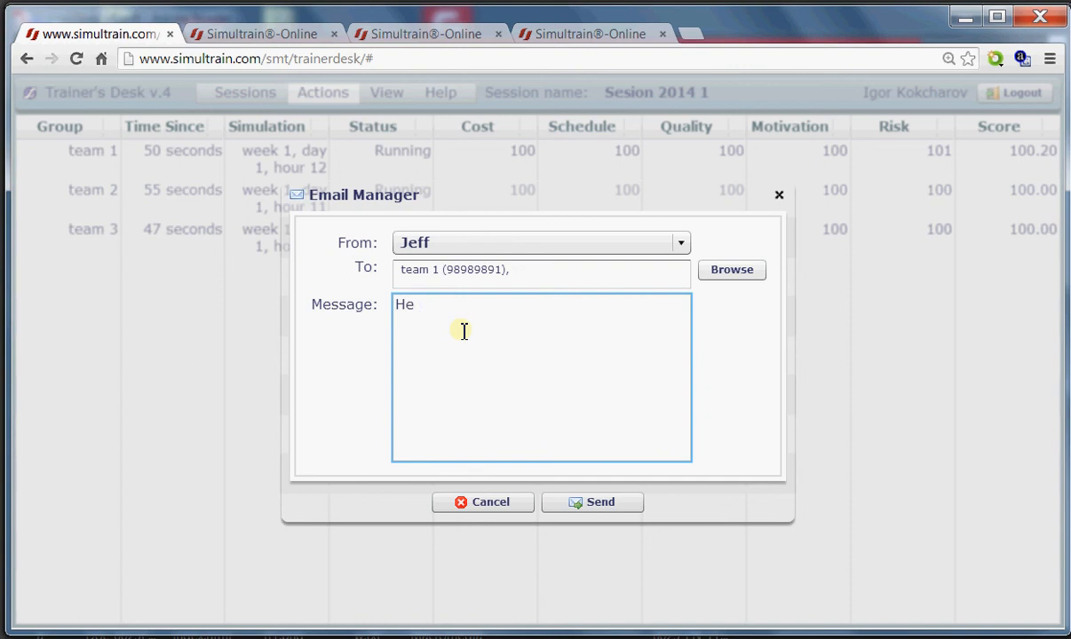
text( You are late)
click(589, 507)
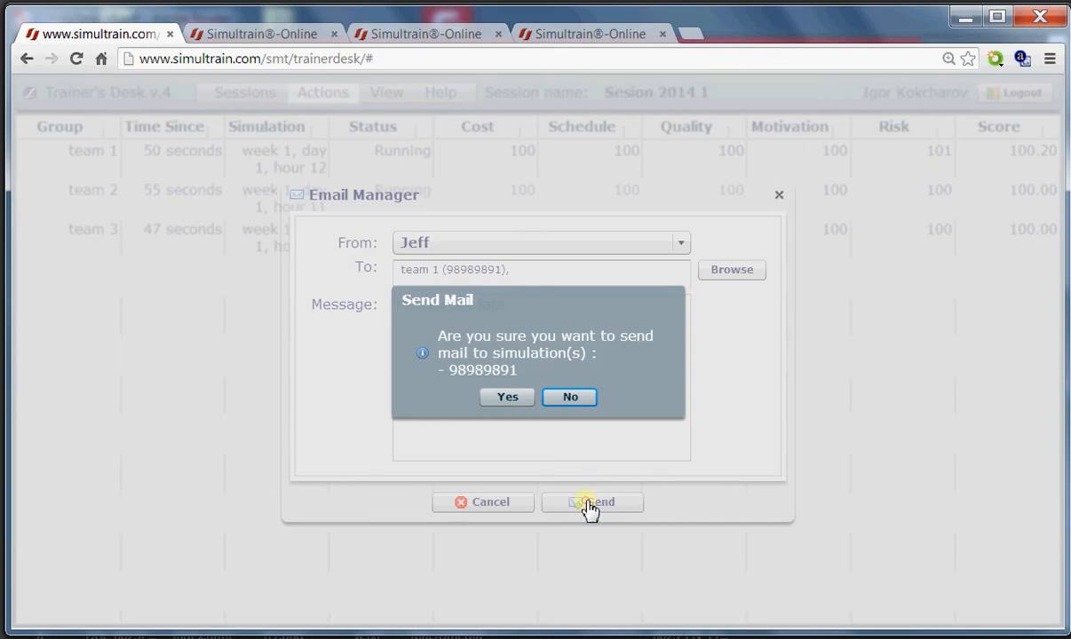
click(513, 399)
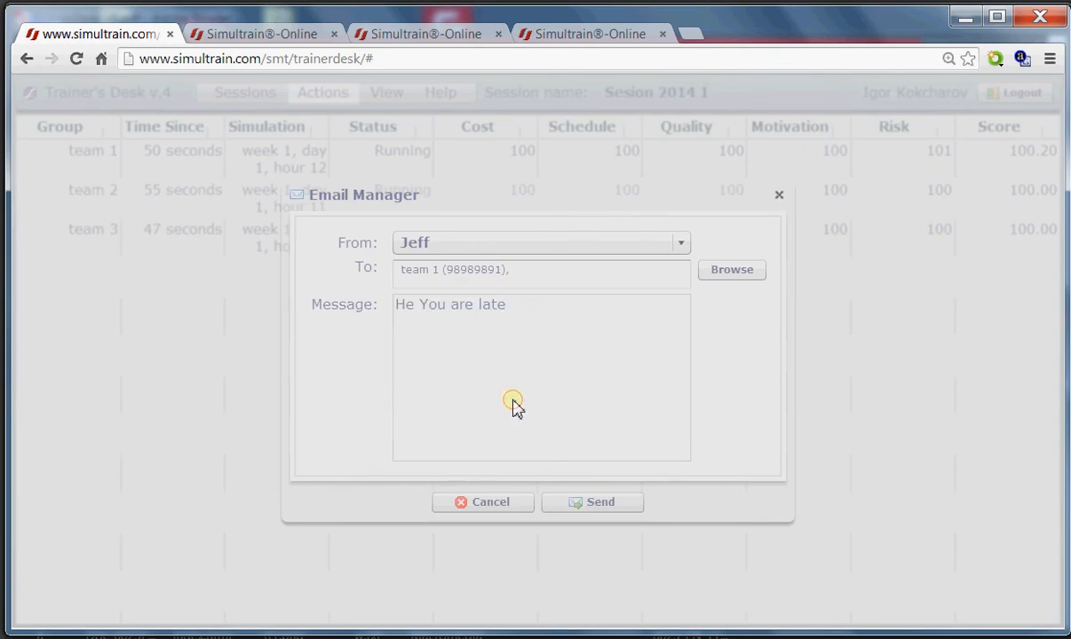
click(528, 386)
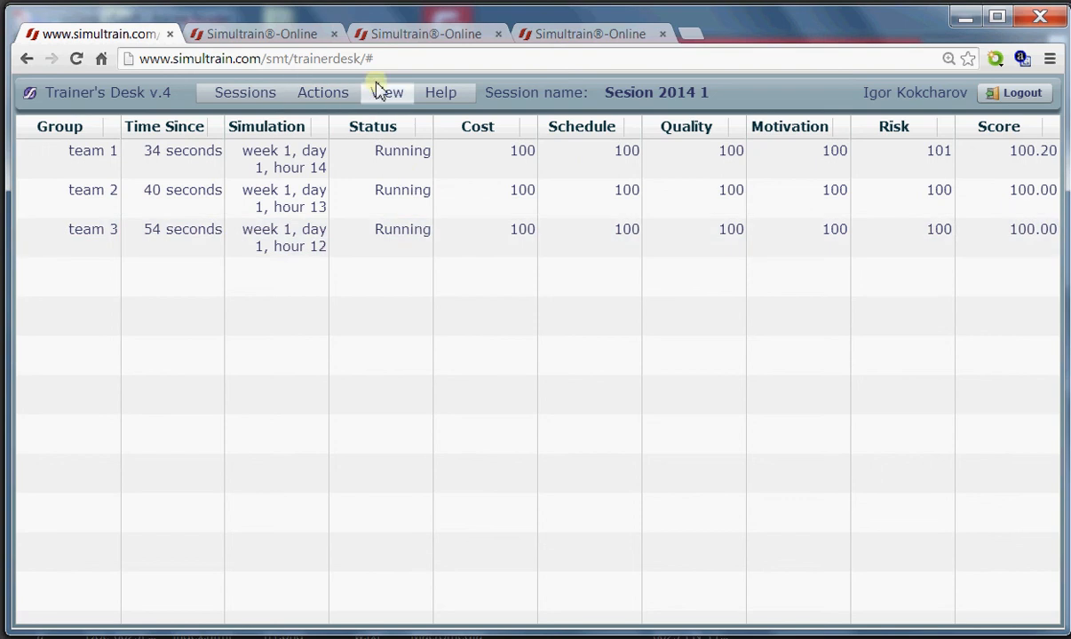
click(334, 98)
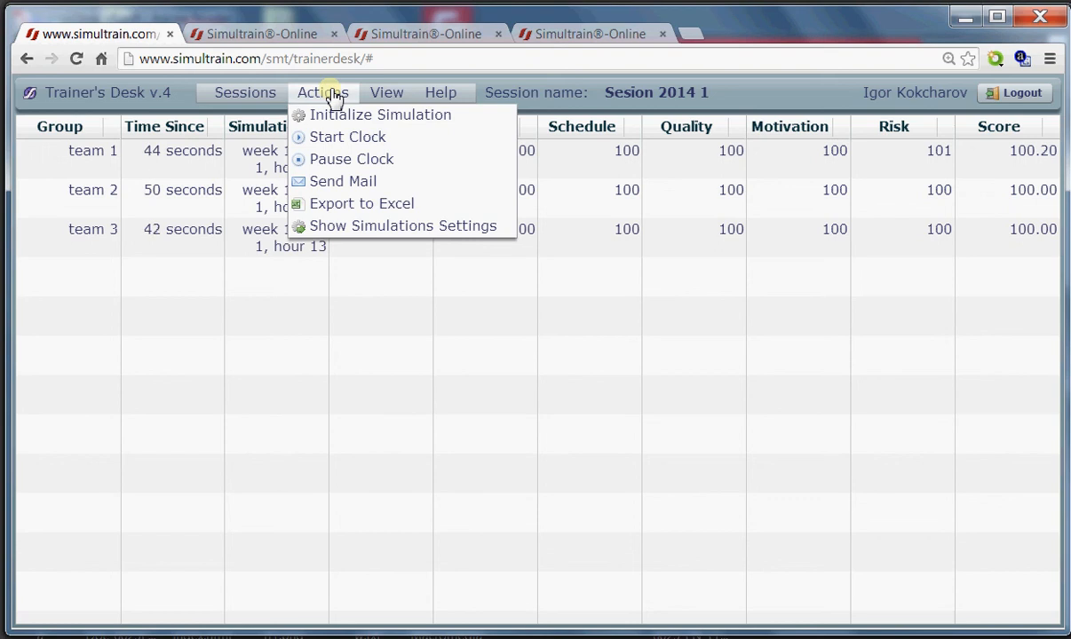
click(349, 460)
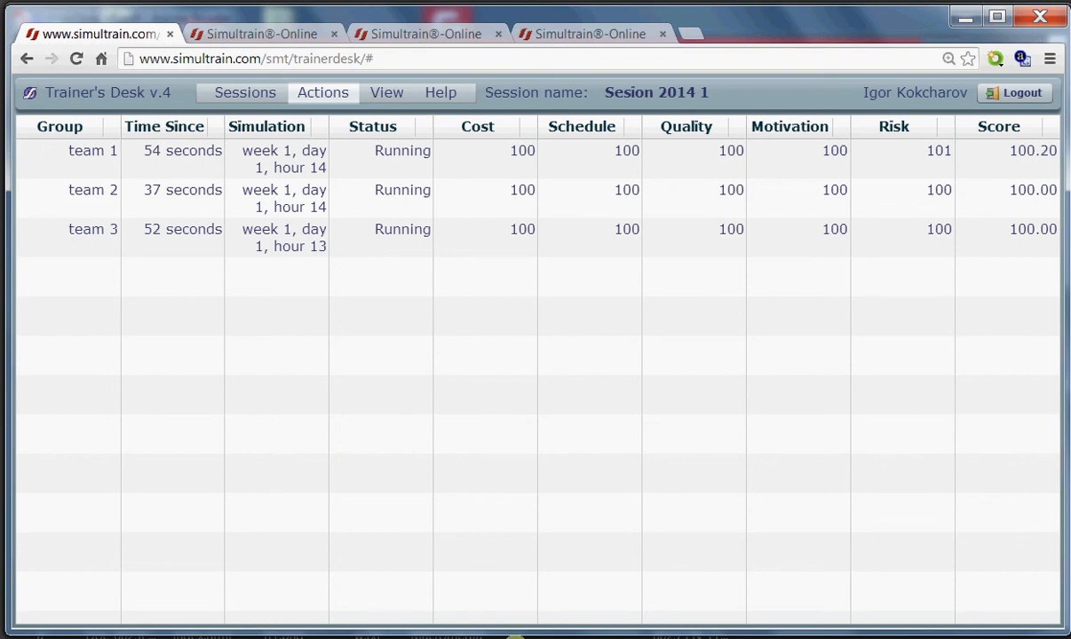
- Switch to TrainerDesk_v1.pdf in Adobe Reader and view the Trainer Desk summary on page 5
click(533, 638)
scroll(701, 502, down, 3)
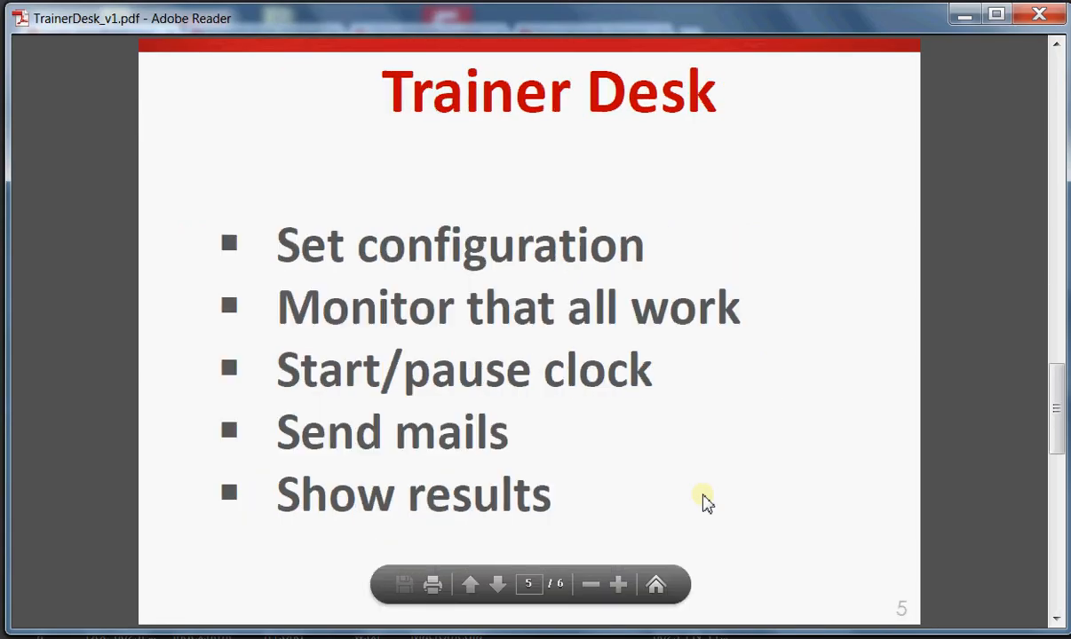